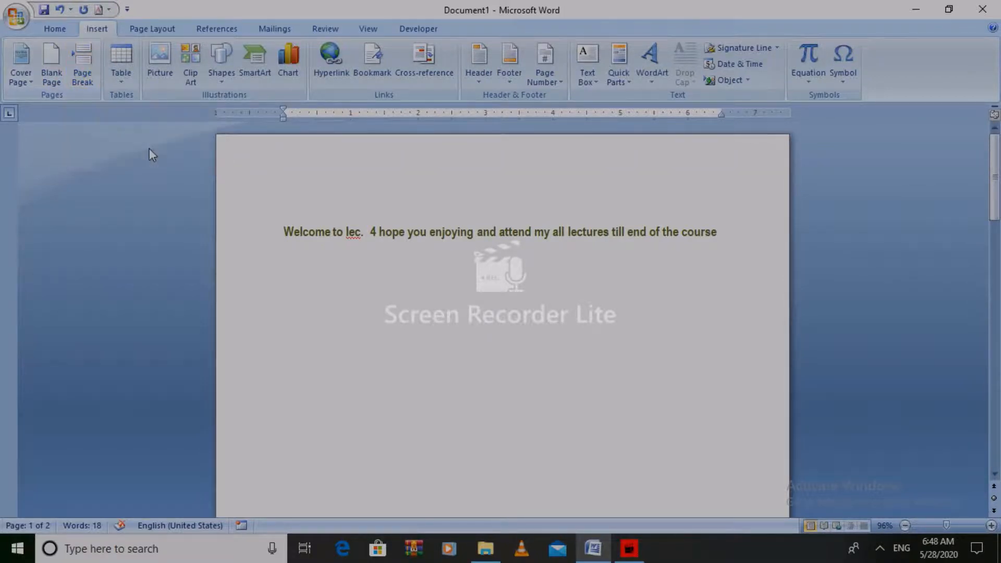
Insert a page break in the document containing the welcome sentence and view the new page
click(90, 65)
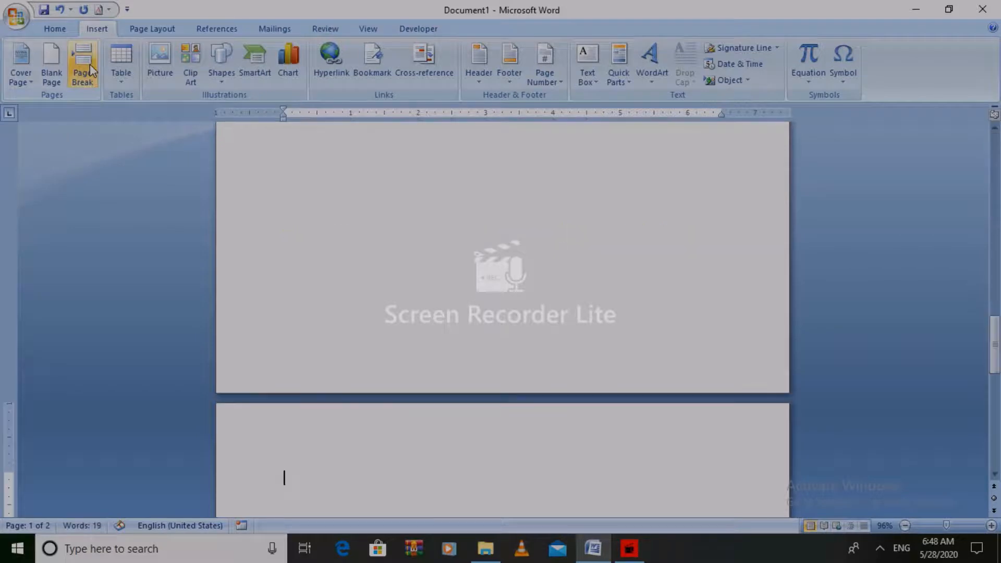
click(90, 69)
drag(994, 327, 992, 263)
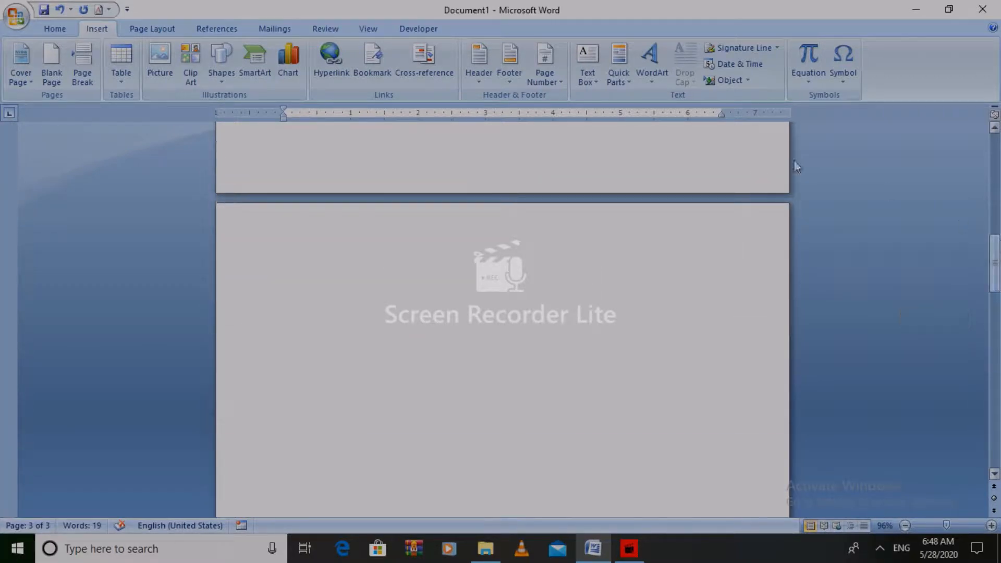
Look over the table size grid and the Insert Picture dialog without inserting anything
click(125, 57)
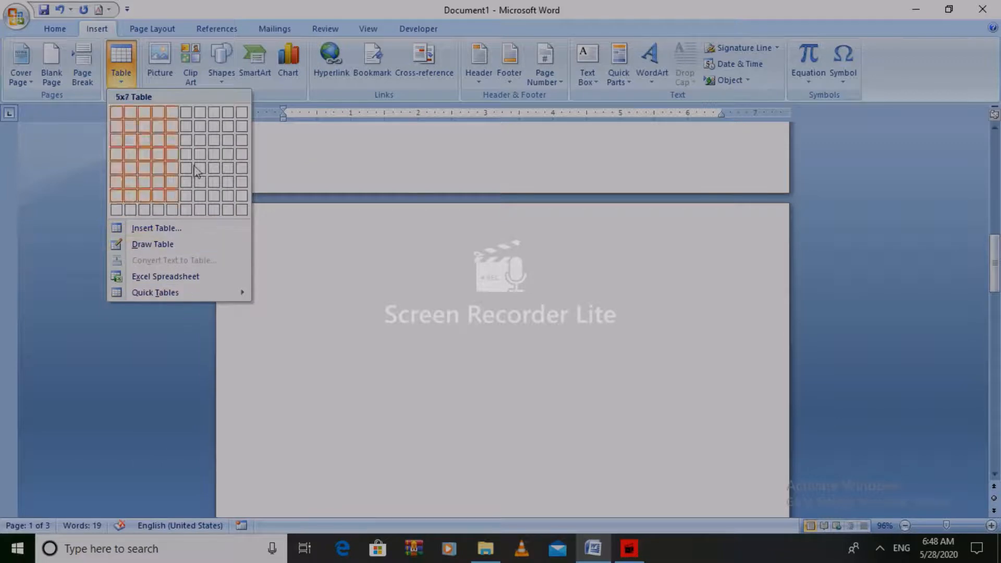
drag(996, 282, 998, 137)
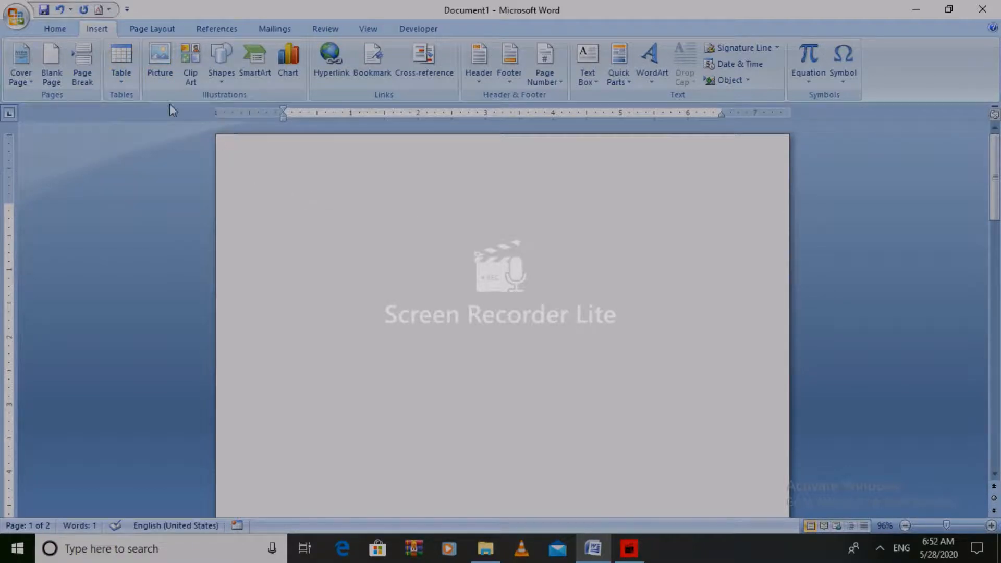
click(159, 66)
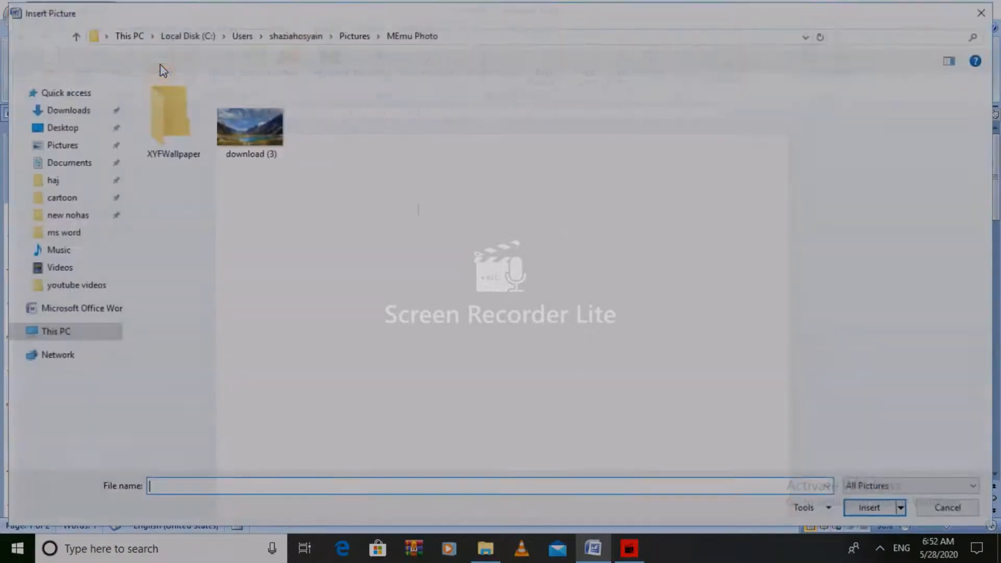
click(980, 11)
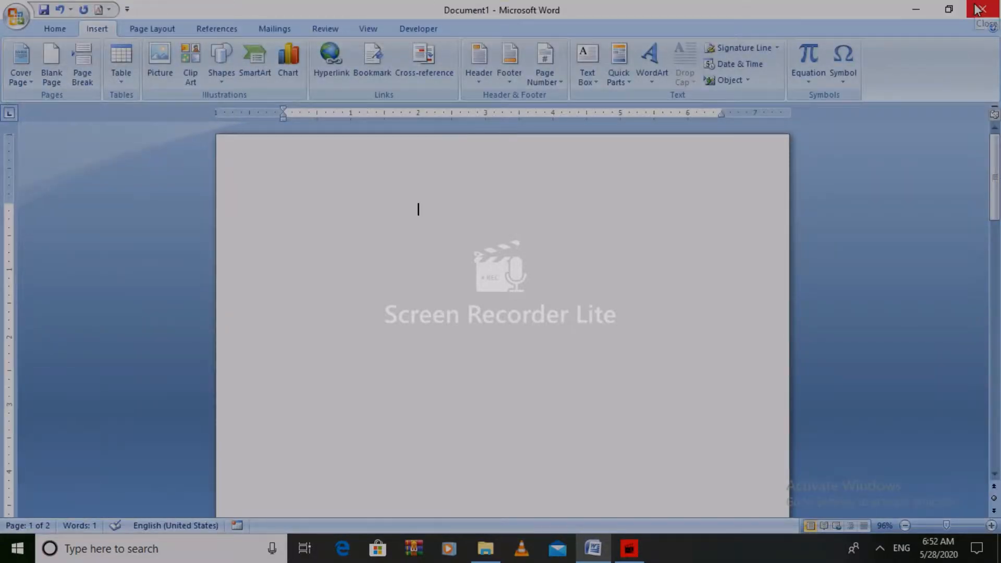
Show the Clip Art search options, set the search scope to Everywhere, and check the available media types
click(191, 61)
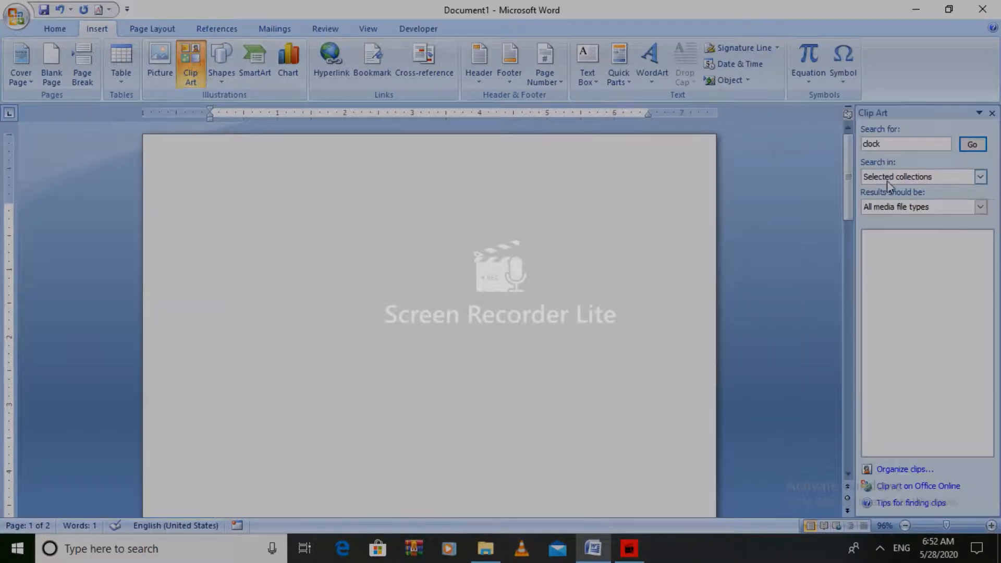
click(980, 178)
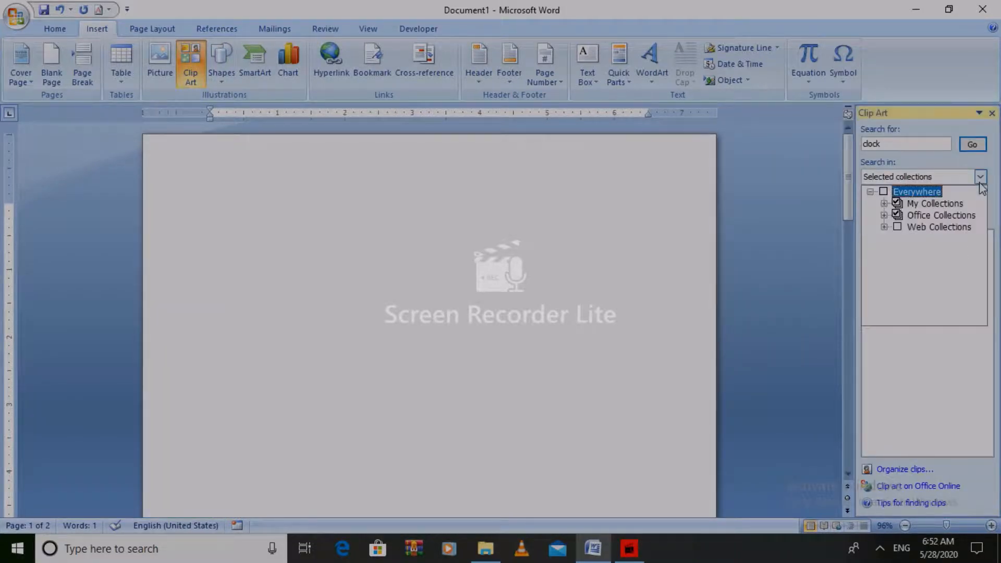
click(883, 191)
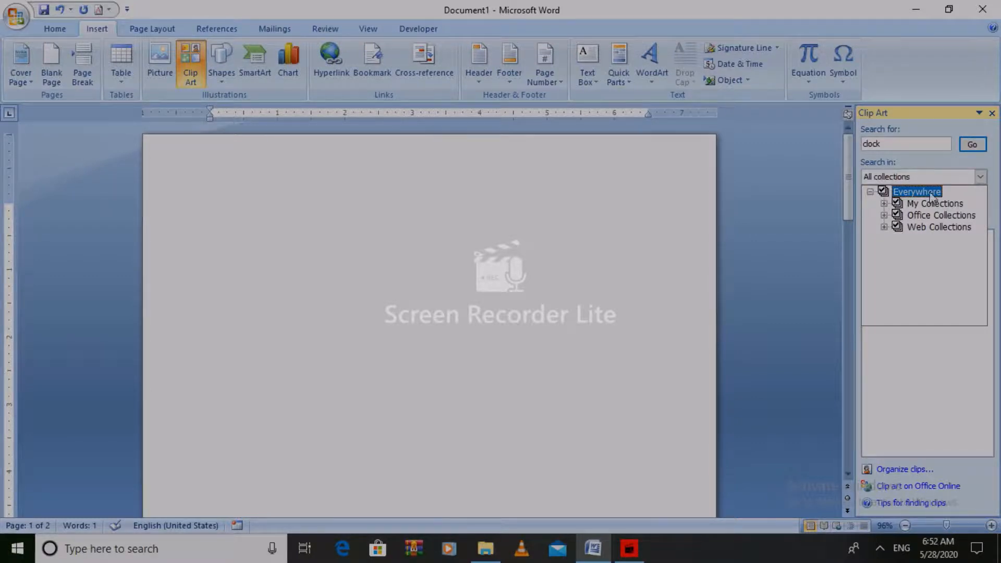
click(937, 164)
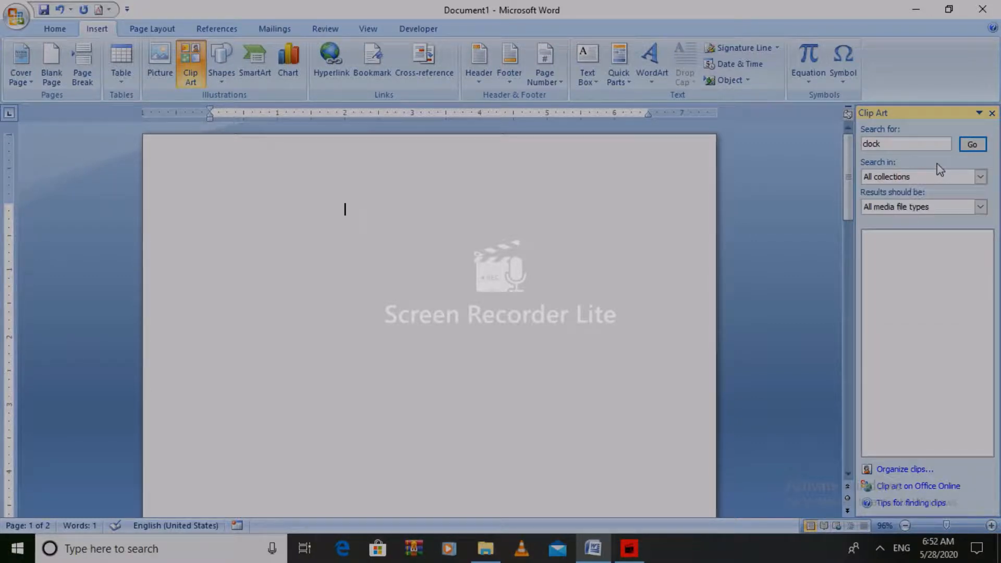
click(980, 207)
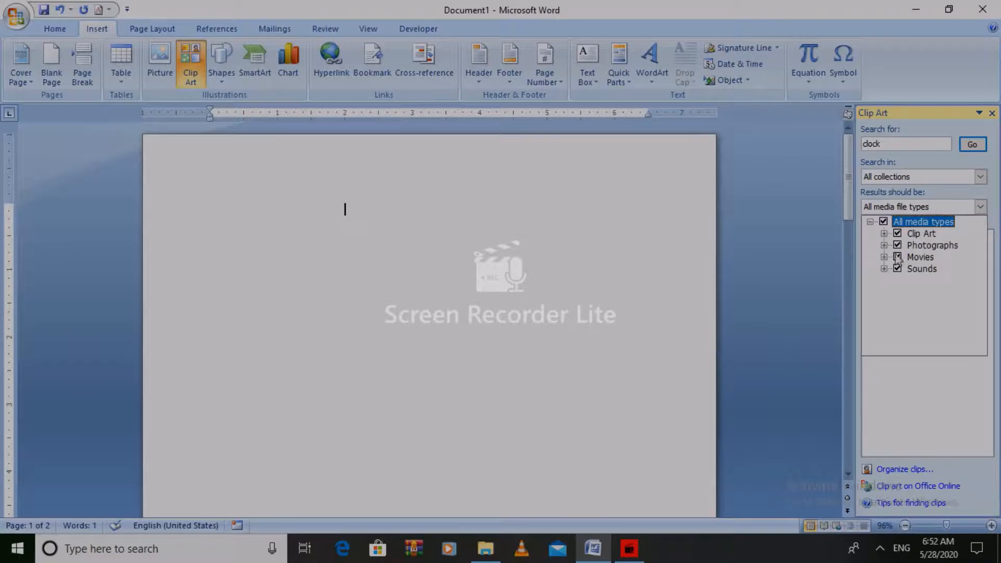
click(954, 371)
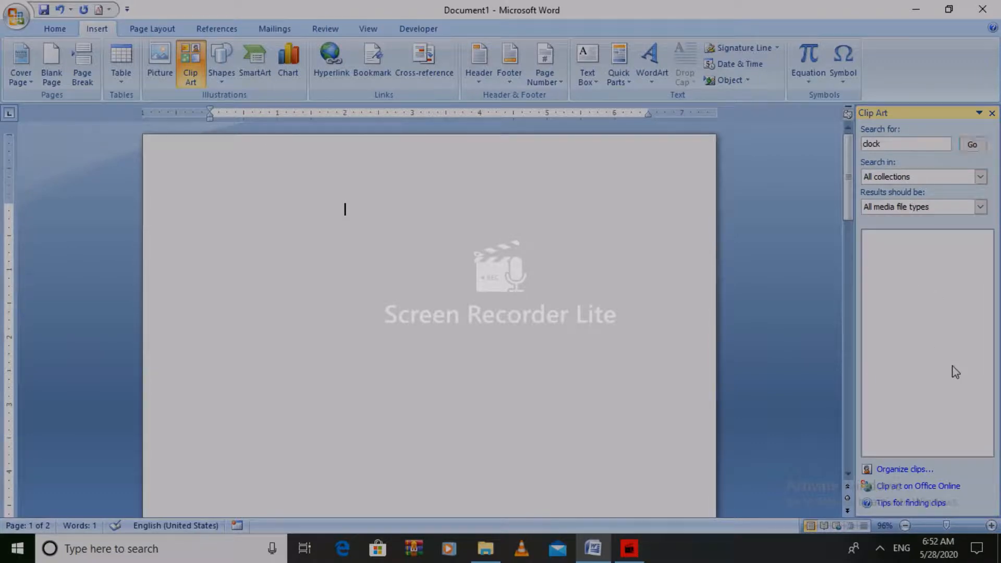
Open the Clip Organizer from the Clip Art options and expand Office Collections
click(911, 470)
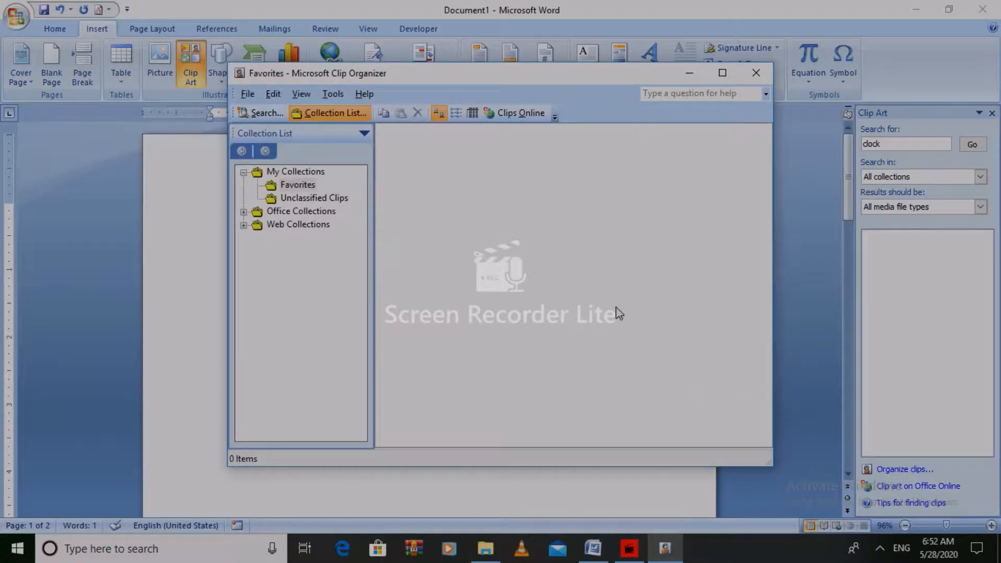
click(301, 174)
click(299, 186)
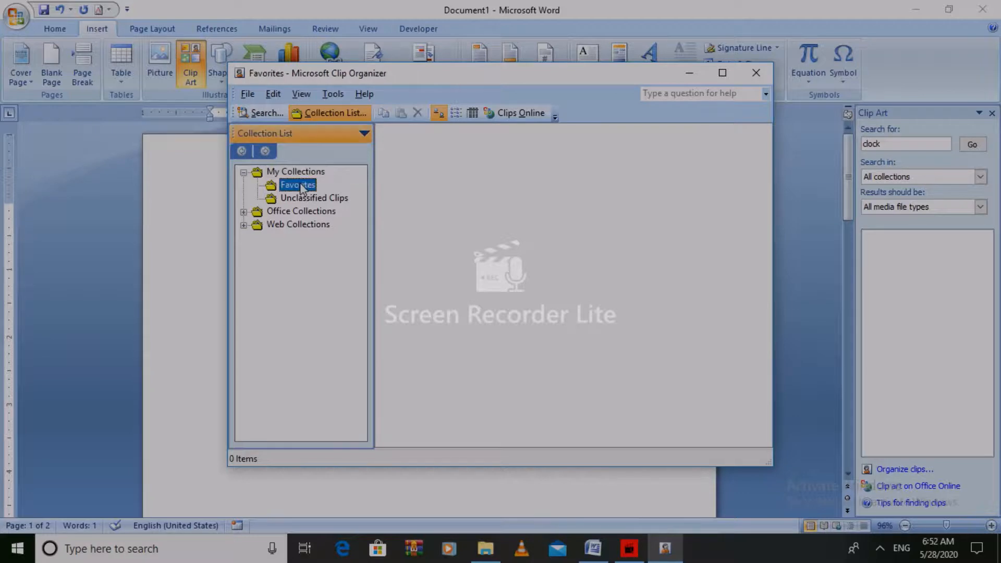
double_click(301, 211)
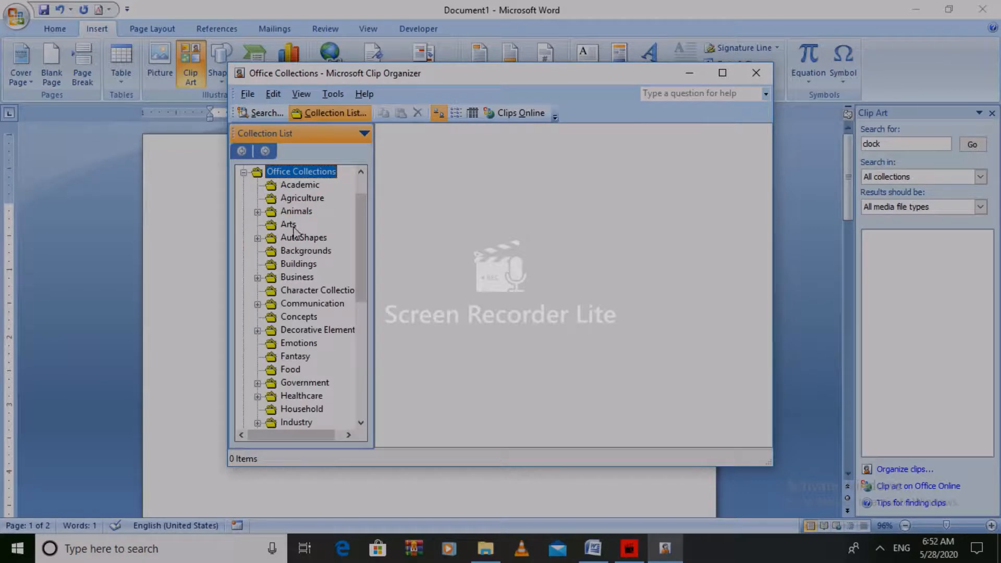
Browse the clips in the Academic, Agriculture, Animals (Domestic and Wild) and Arts collections
click(298, 189)
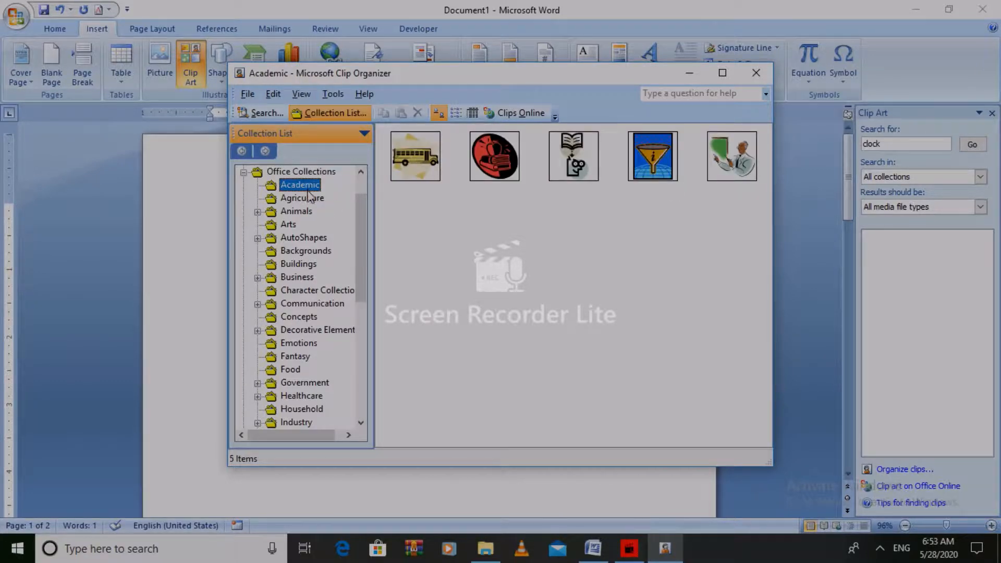
click(305, 200)
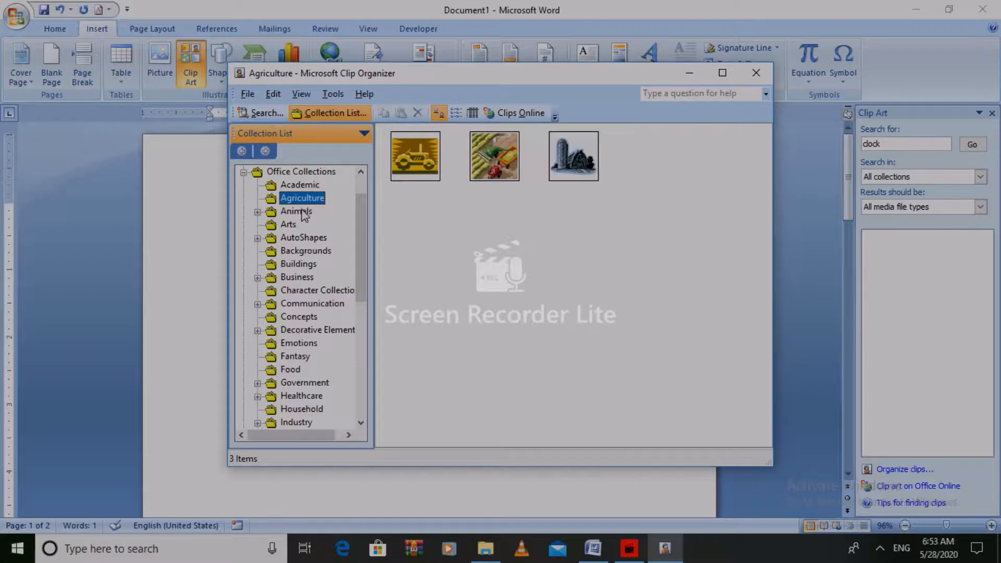
click(296, 211)
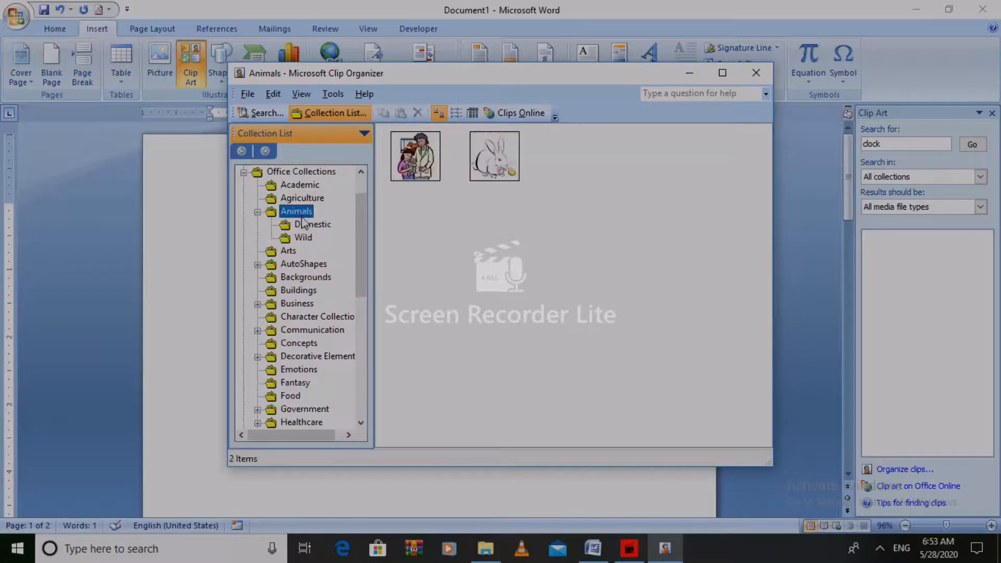
click(303, 225)
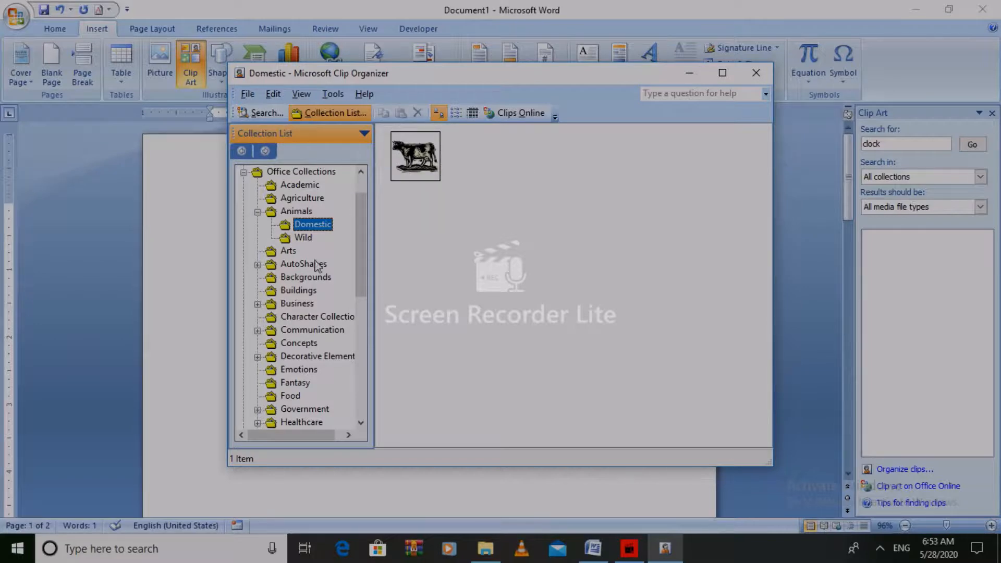
click(305, 239)
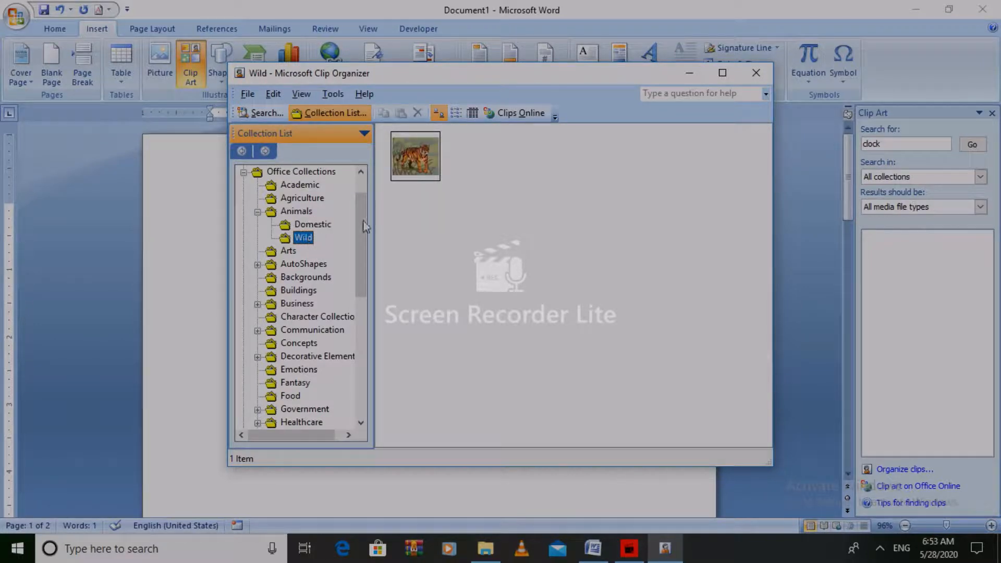
click(281, 252)
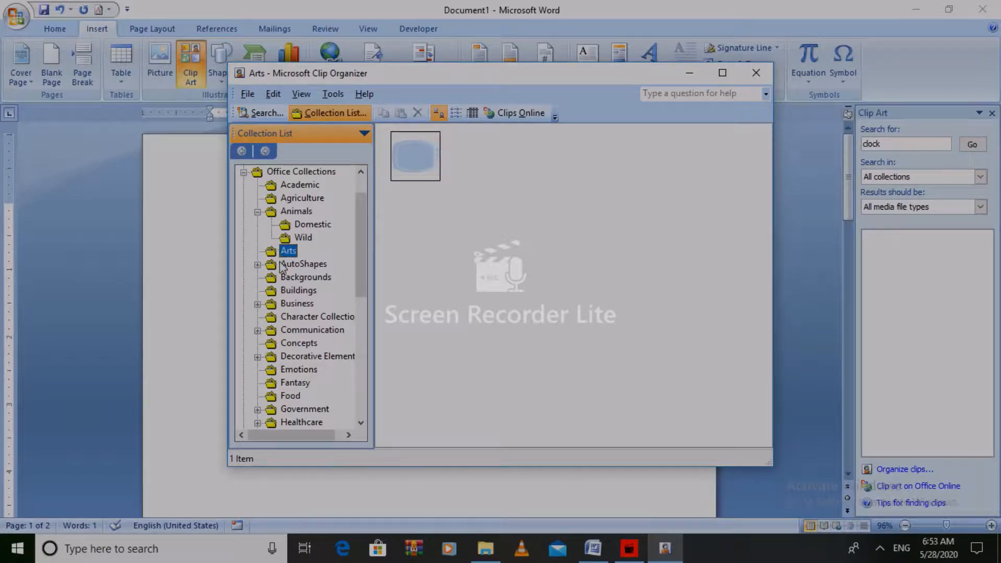
Expand the AutoShapes collection and examine its Banners, Conceptual and Miscellaneous clips
double_click(282, 265)
click(293, 281)
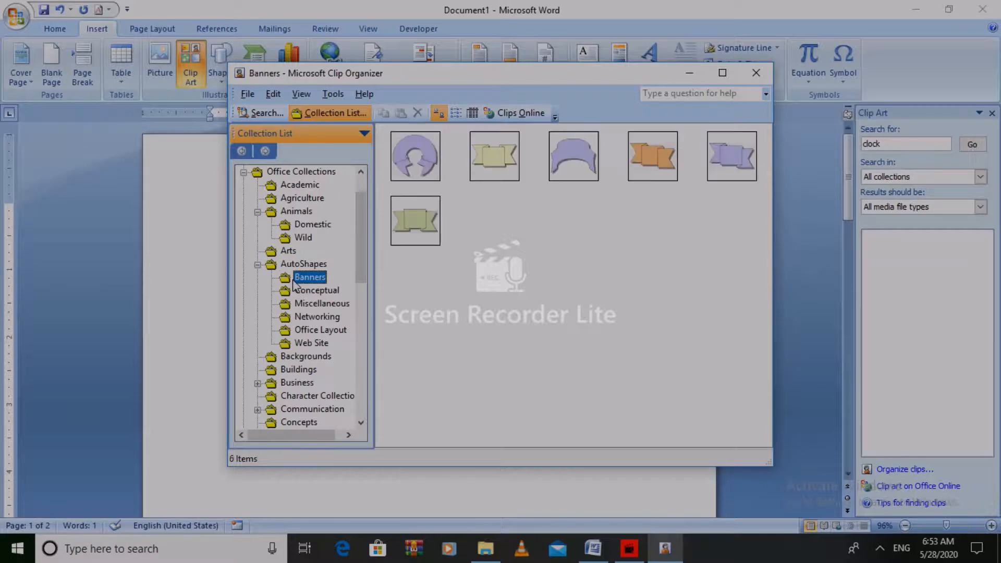
click(305, 297)
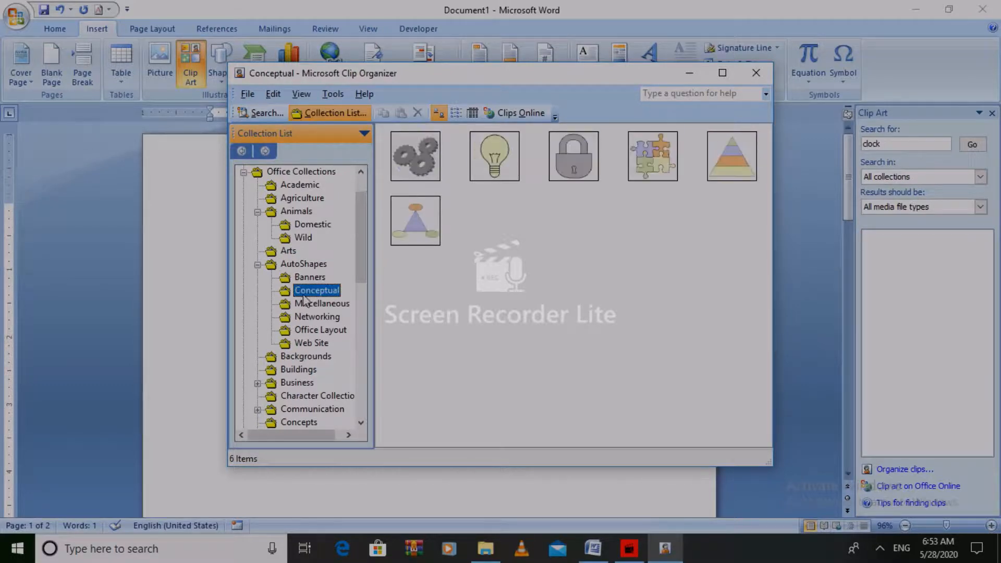
click(318, 304)
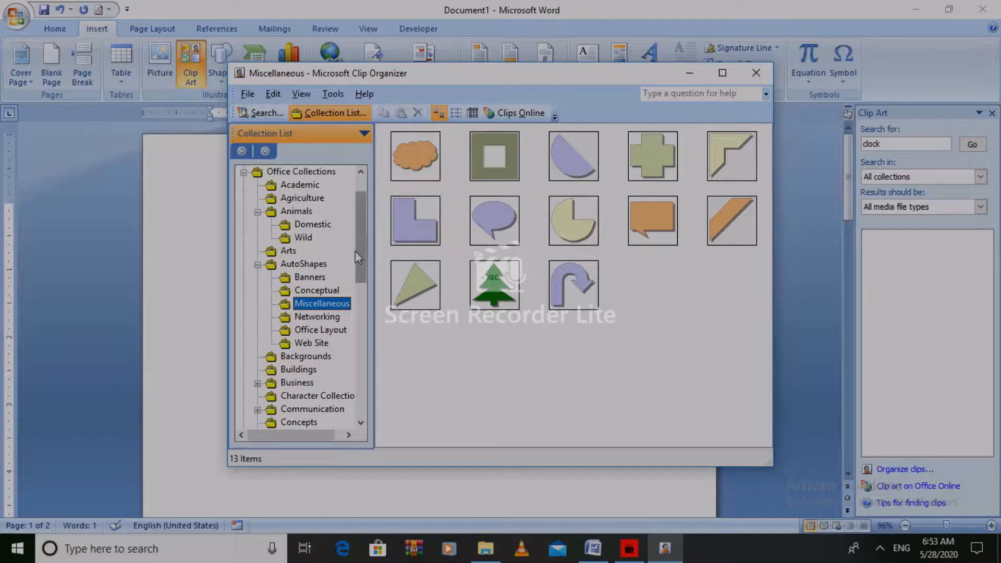
Browse the later Office Collections categories, including Web Elements, Weather, Transportation, Technology and Symbols
drag(360, 251, 325, 425)
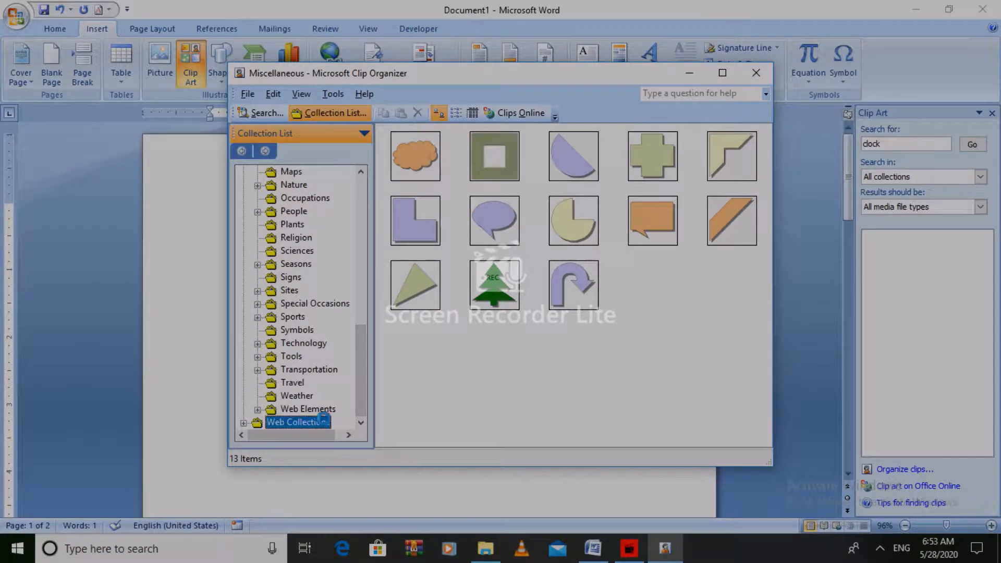
click(297, 422)
click(324, 409)
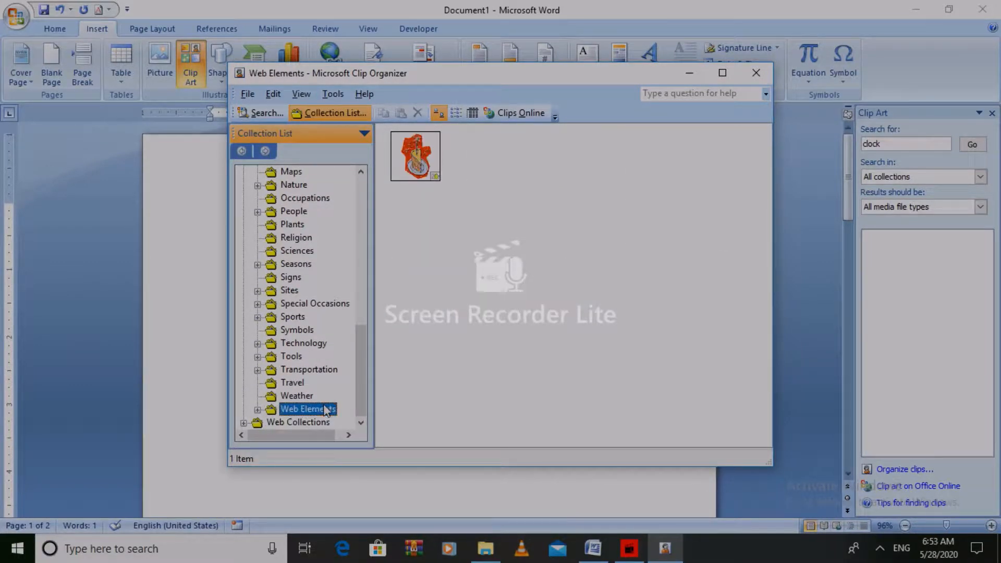
click(298, 395)
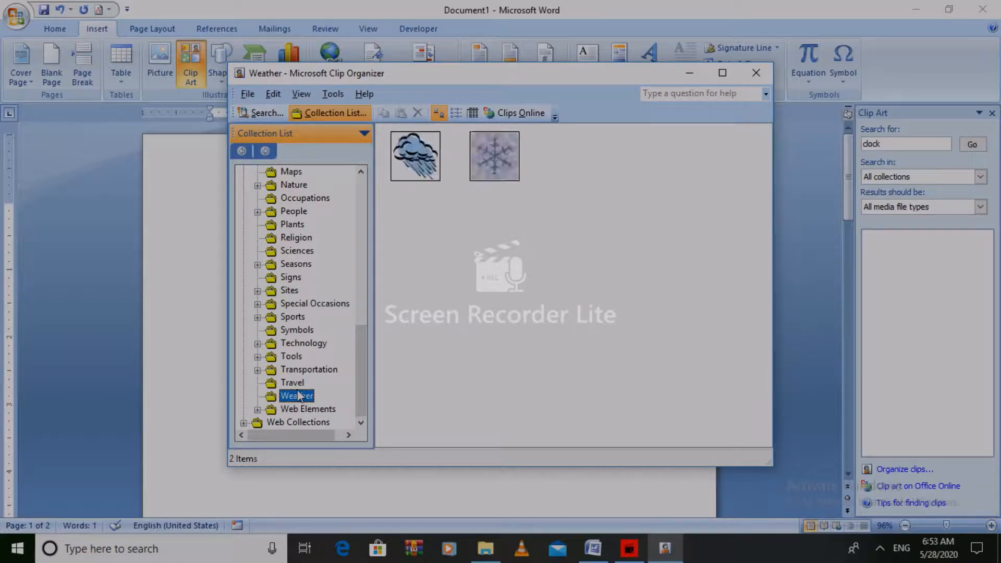
double_click(299, 370)
double_click(303, 343)
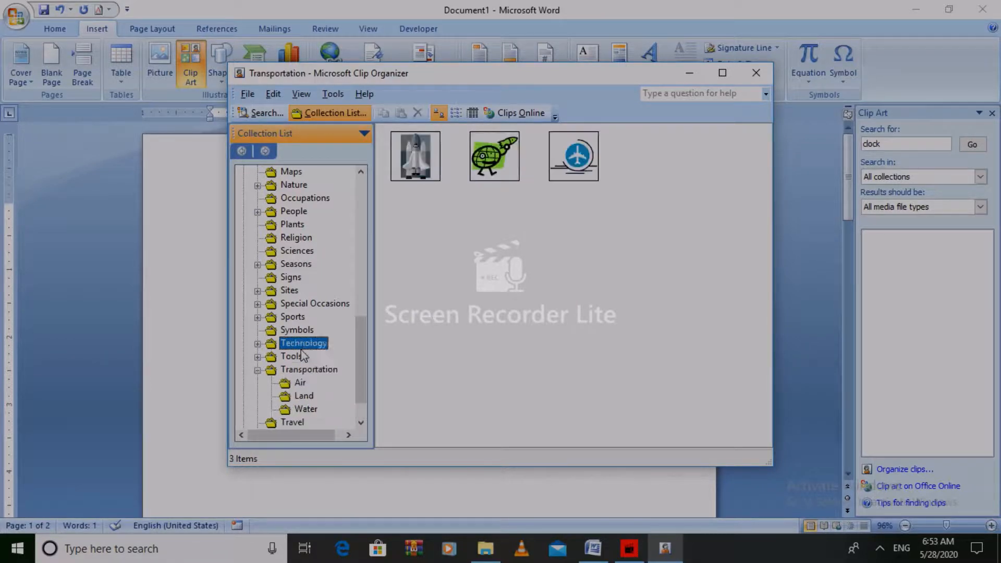
click(302, 331)
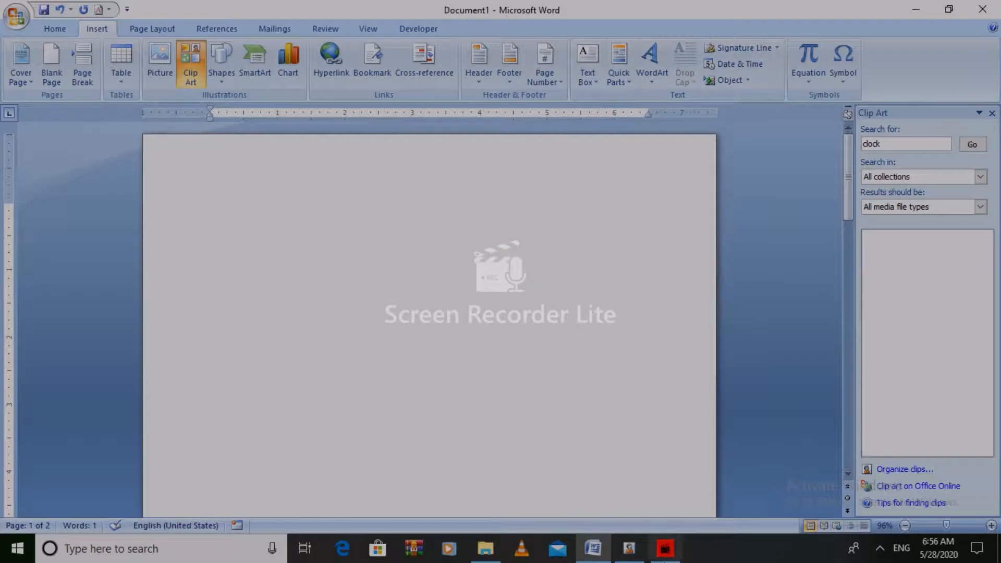
Switch to the Clip Organizer, copy the toaster clip from the Food collection, and minimize the organizer
click(629, 548)
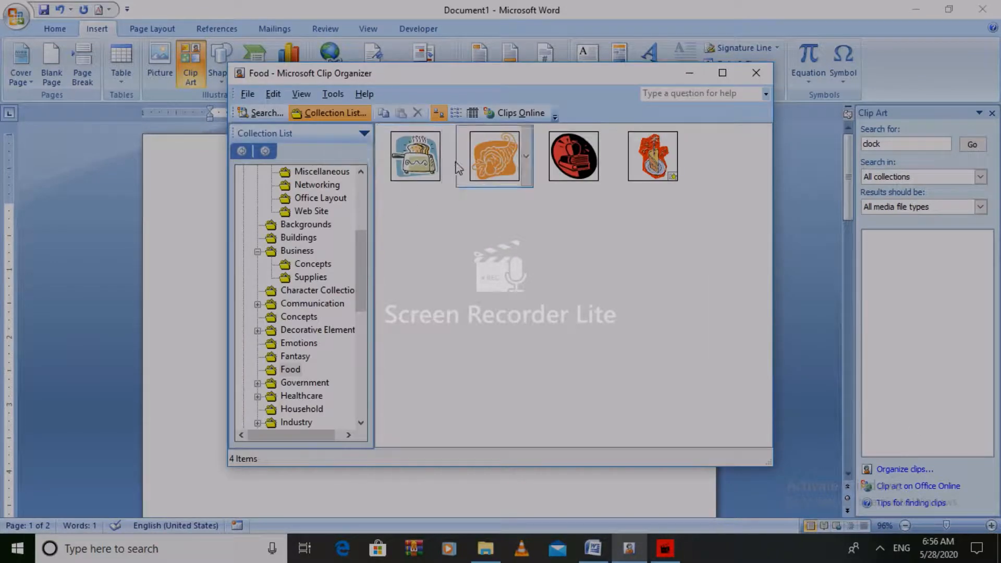
right_click(415, 166)
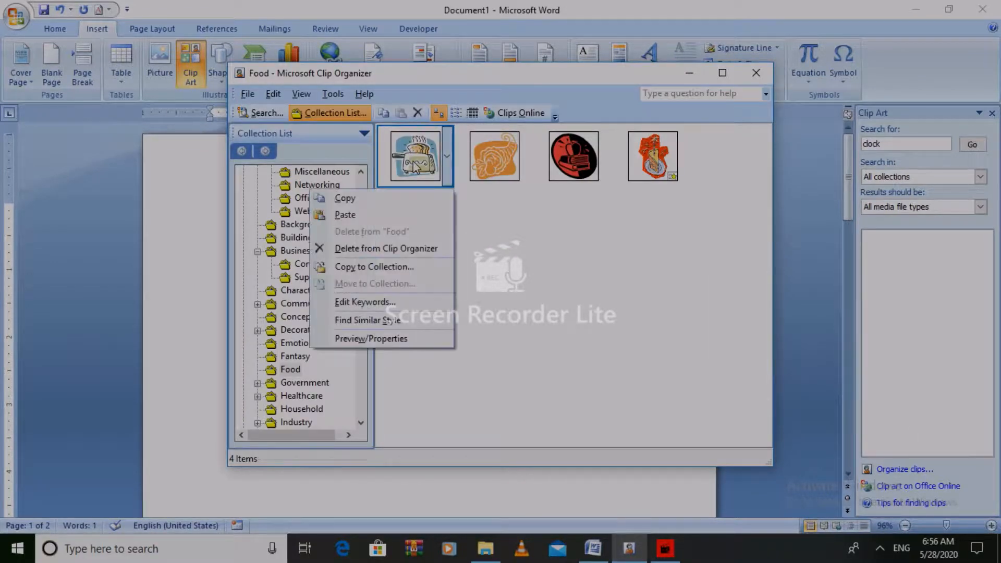
click(401, 197)
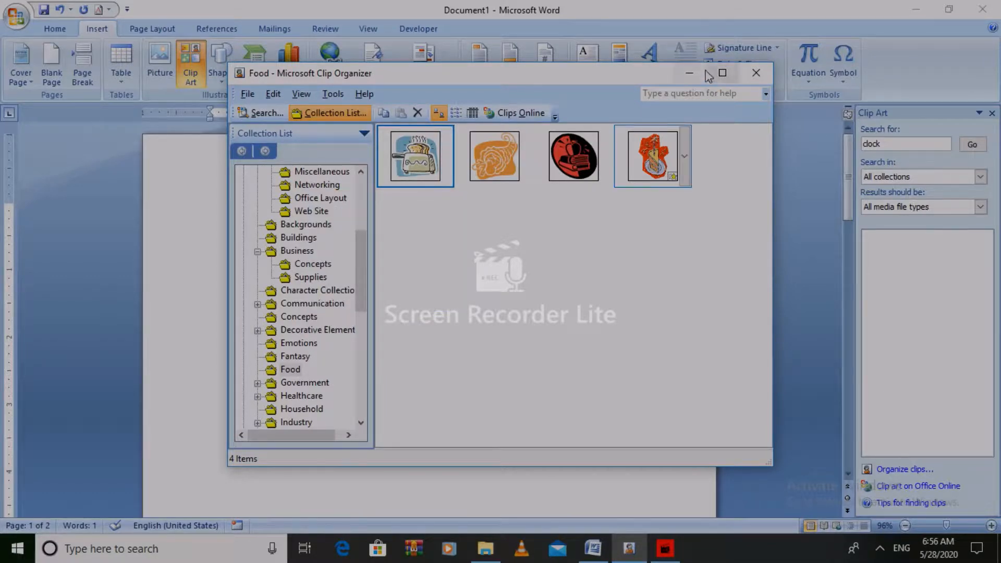
click(688, 73)
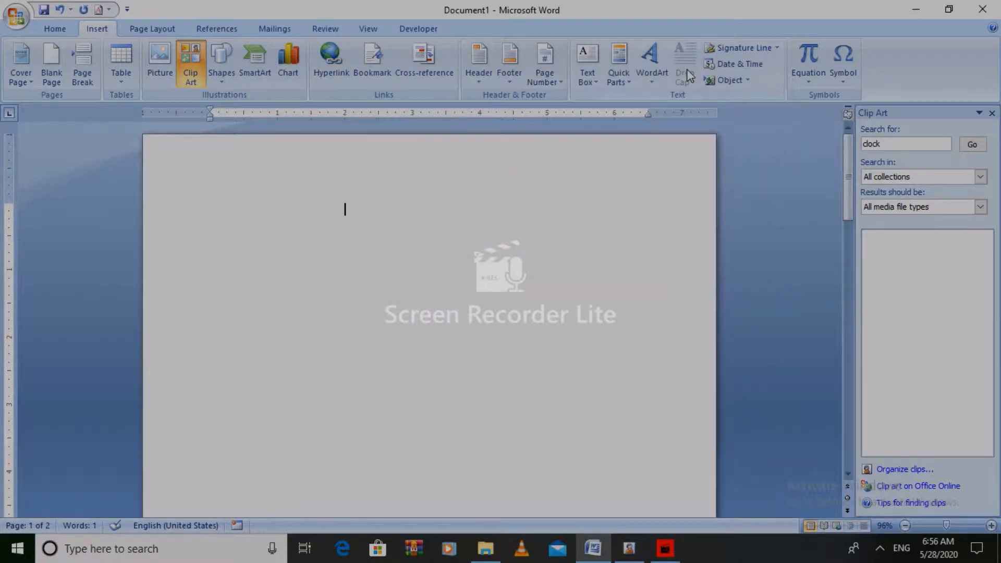
Paste the copied toaster clip into the document above the landscape picture
right_click(371, 201)
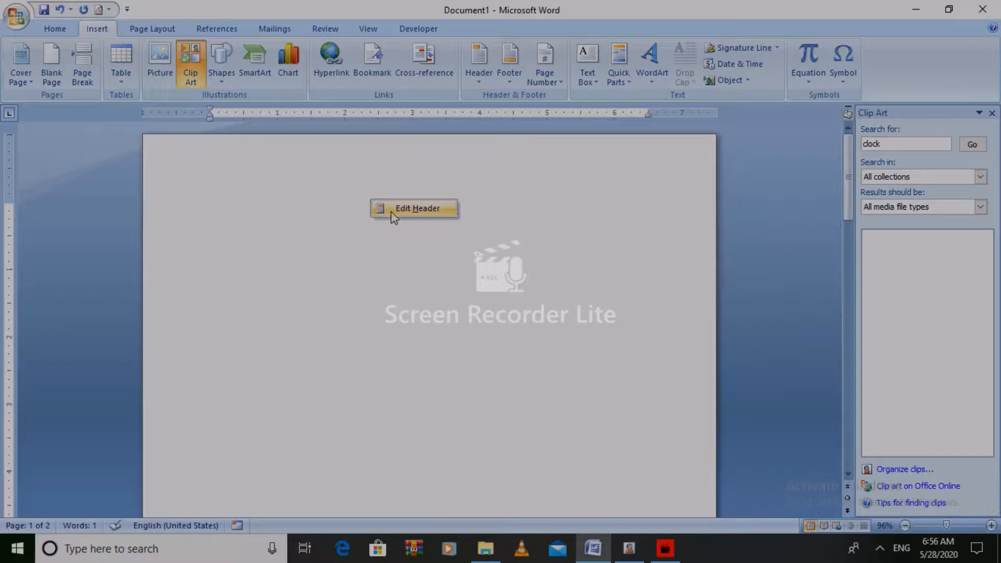
click(320, 223)
right_click(321, 229)
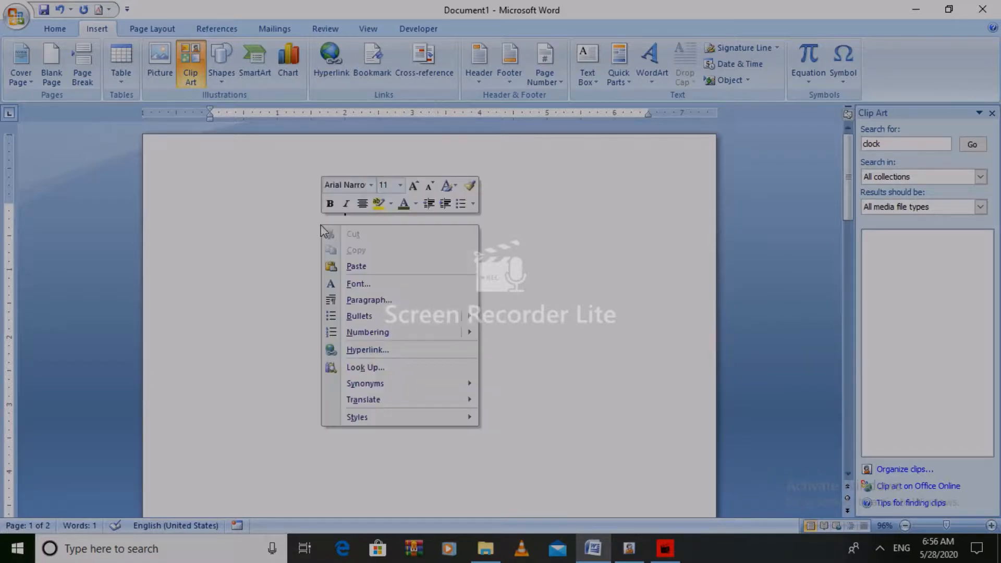
click(356, 266)
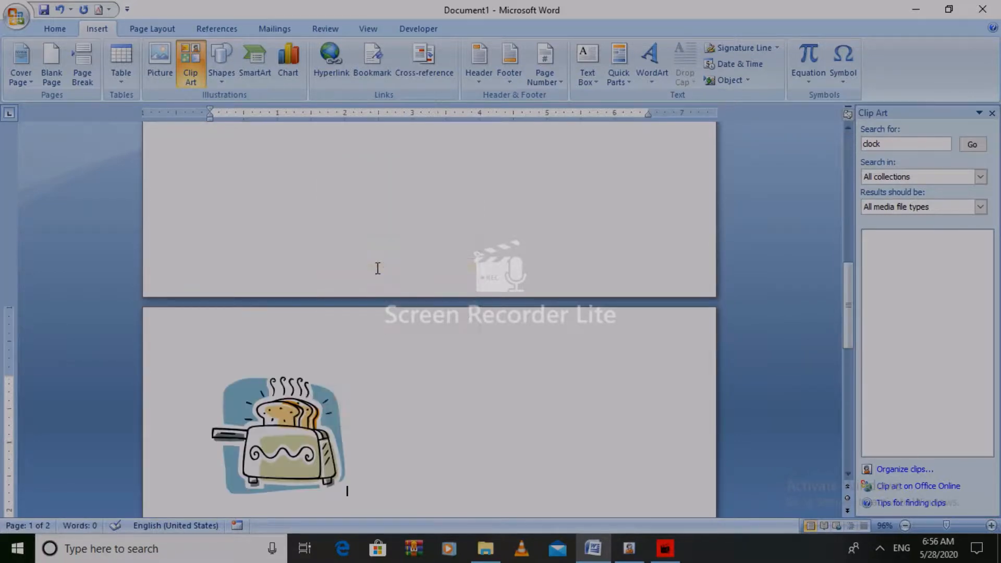
Shrink the toaster clip slightly and reduce the landscape picture to about 2 inches wide
click(332, 415)
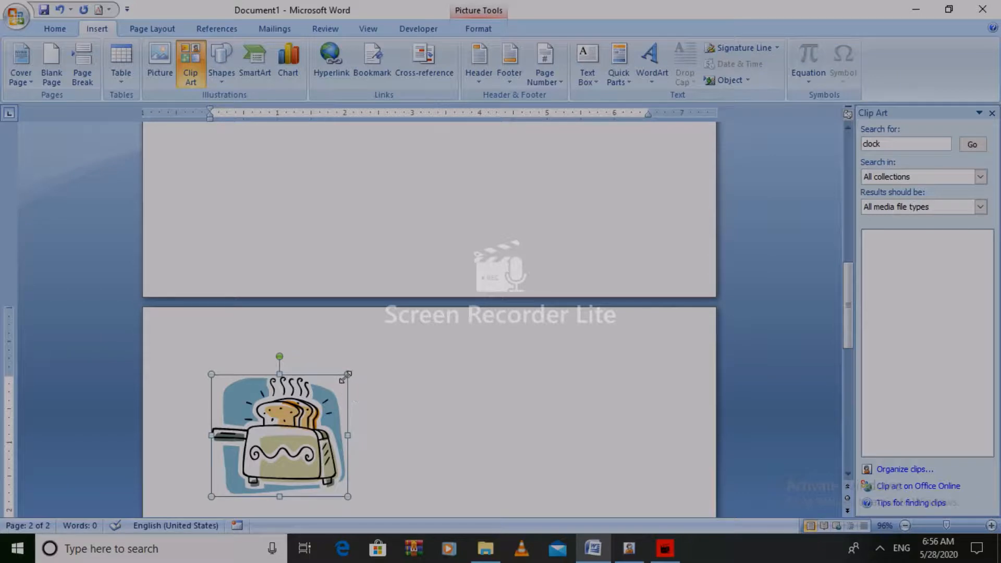
drag(346, 375, 323, 375)
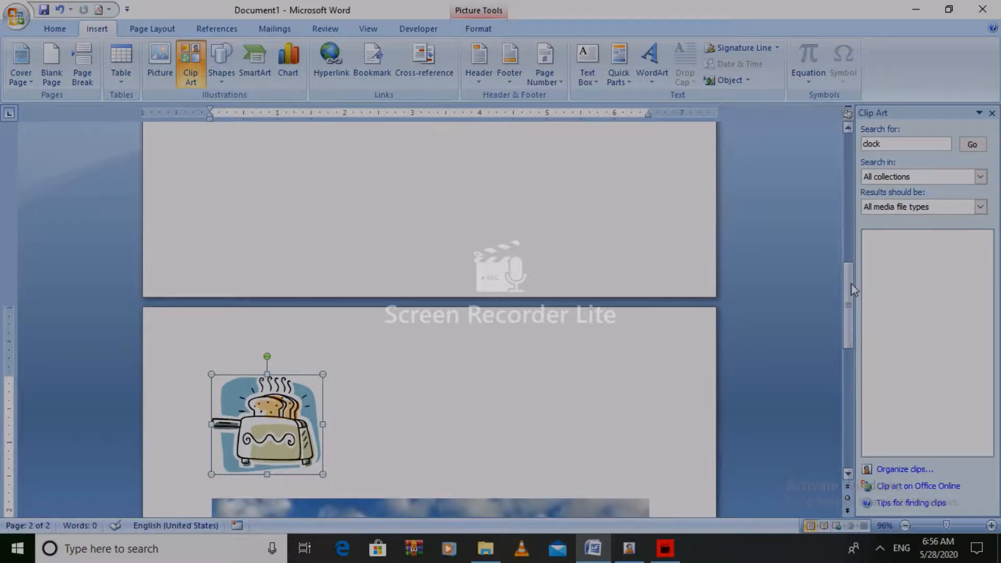
drag(851, 288, 846, 347)
click(388, 396)
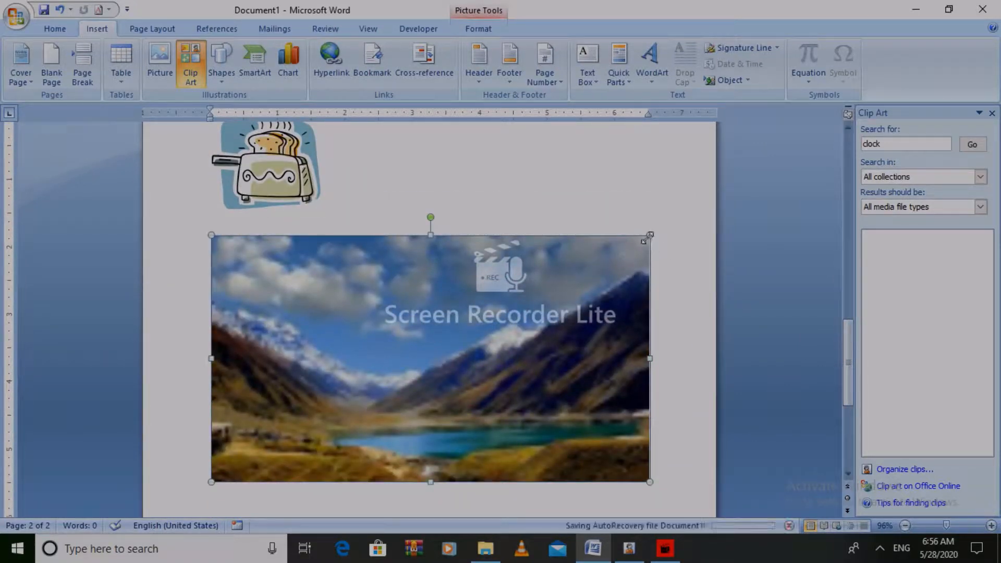
drag(650, 235, 347, 405)
Move the toaster clip beside the landscape picture and set its text wrapping so it floats in front of text
drag(278, 167, 506, 340)
click(523, 379)
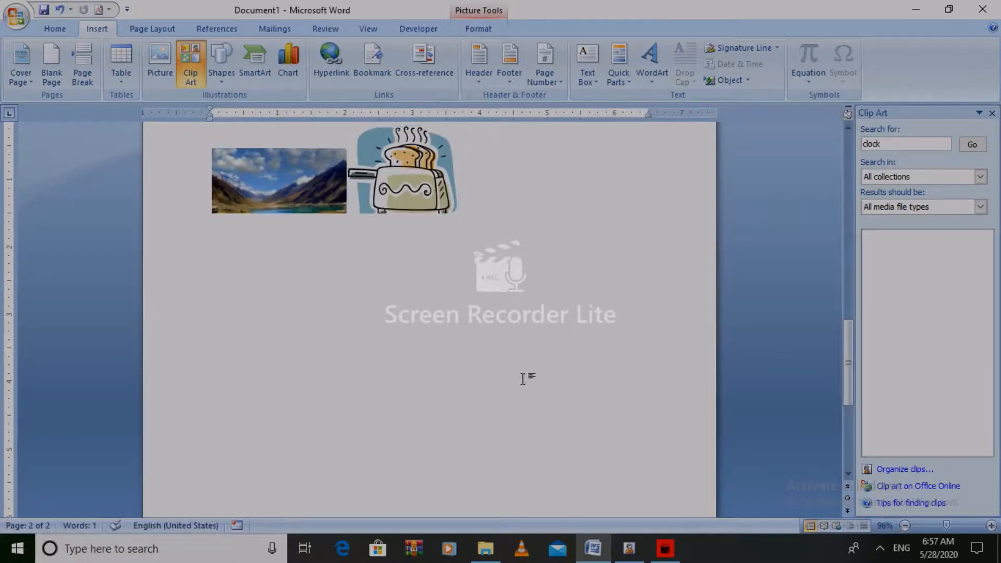
click(405, 186)
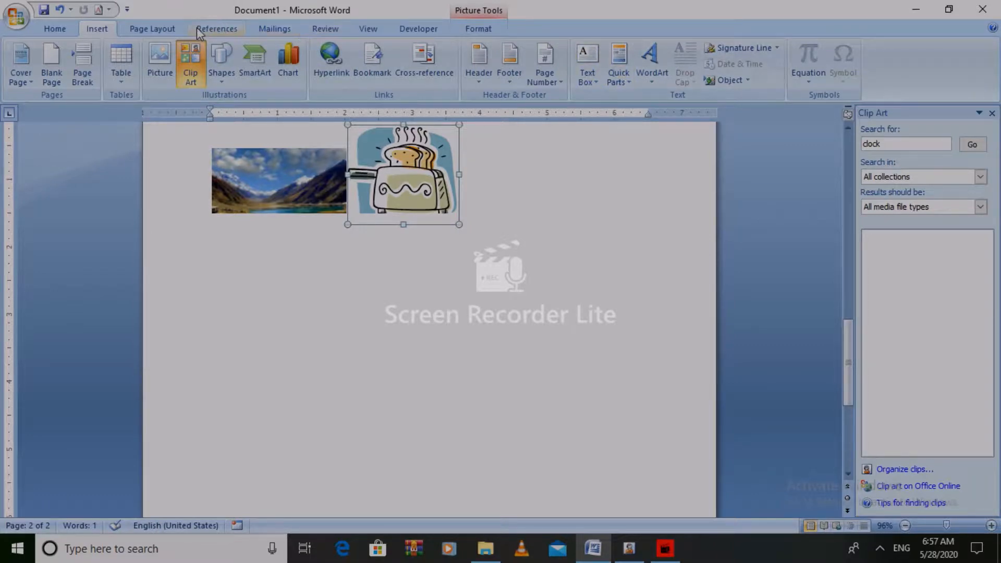
click(156, 29)
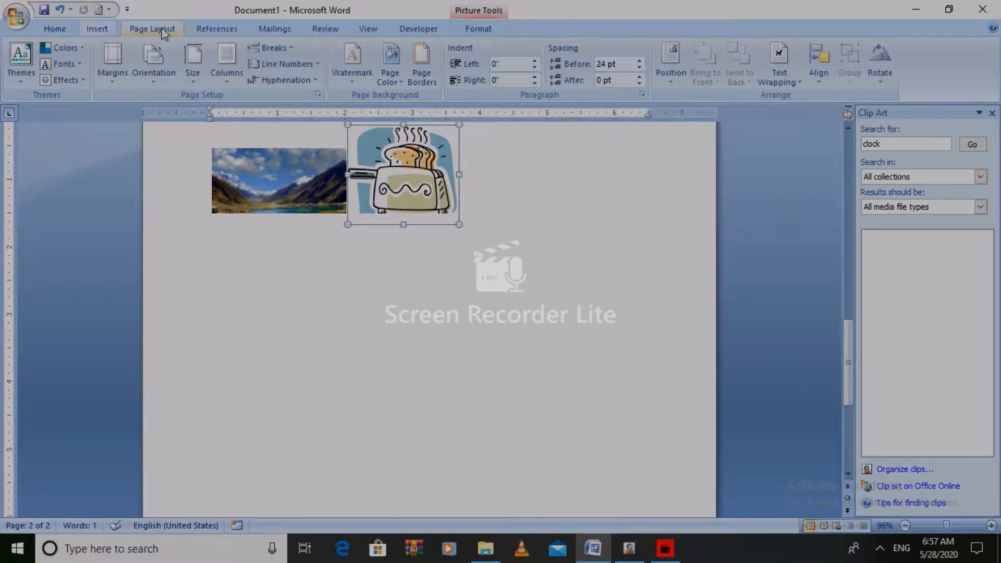
click(779, 61)
click(790, 164)
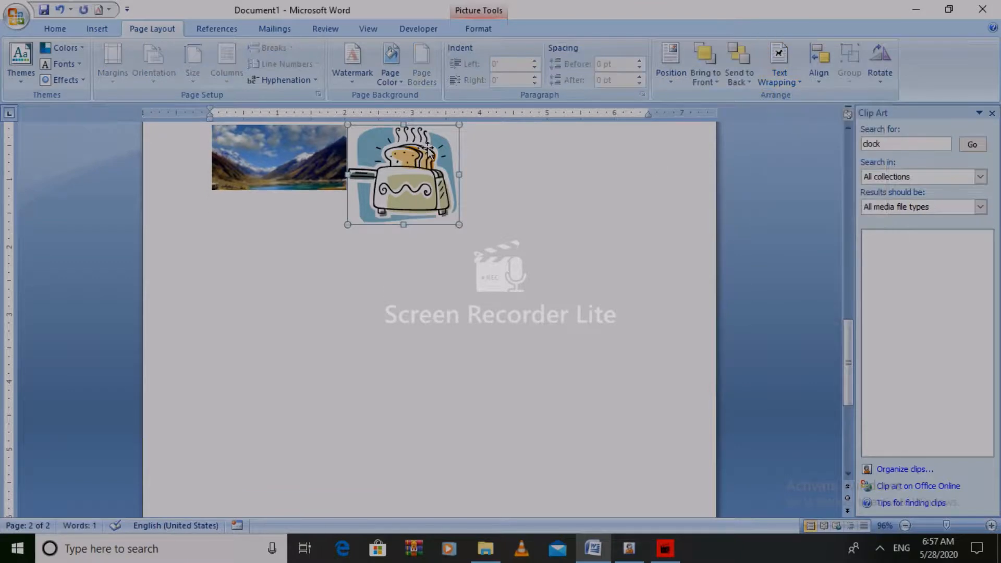
Shrink the floating toaster clip further and place it just below the landscape picture
drag(448, 139, 422, 158)
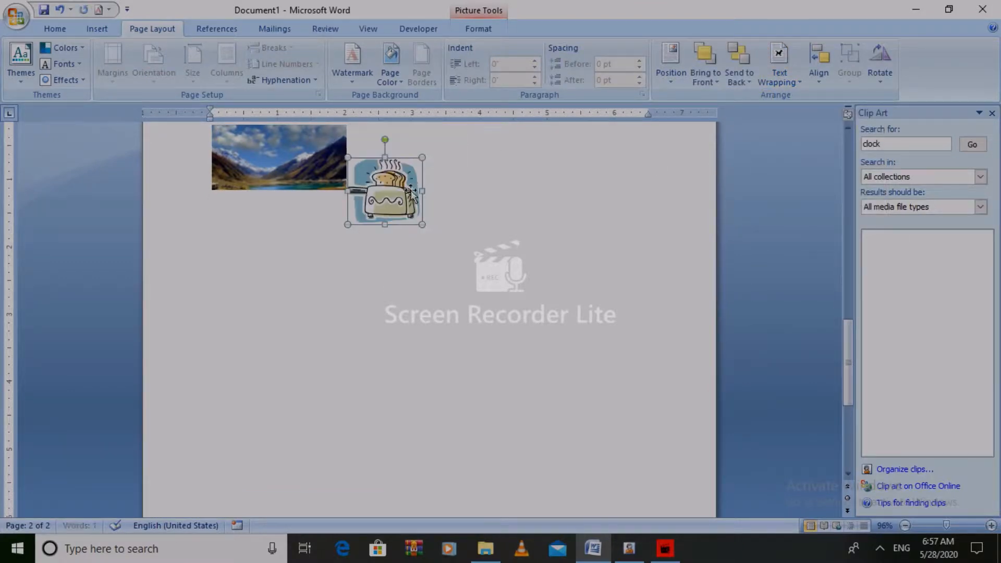
drag(400, 194, 331, 226)
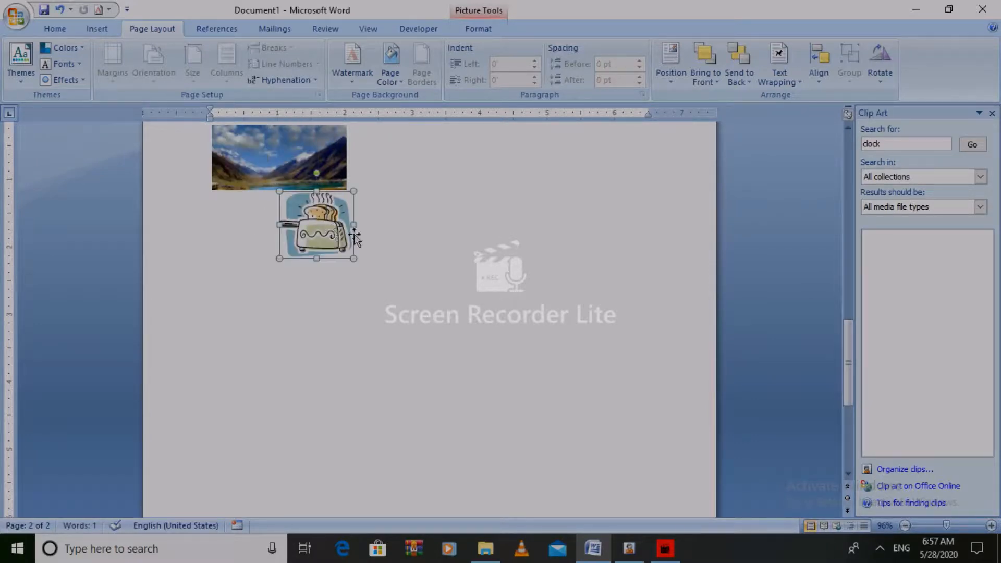
click(636, 249)
Insert a new drawing canvas from the Shapes gallery
drag(848, 377, 833, 215)
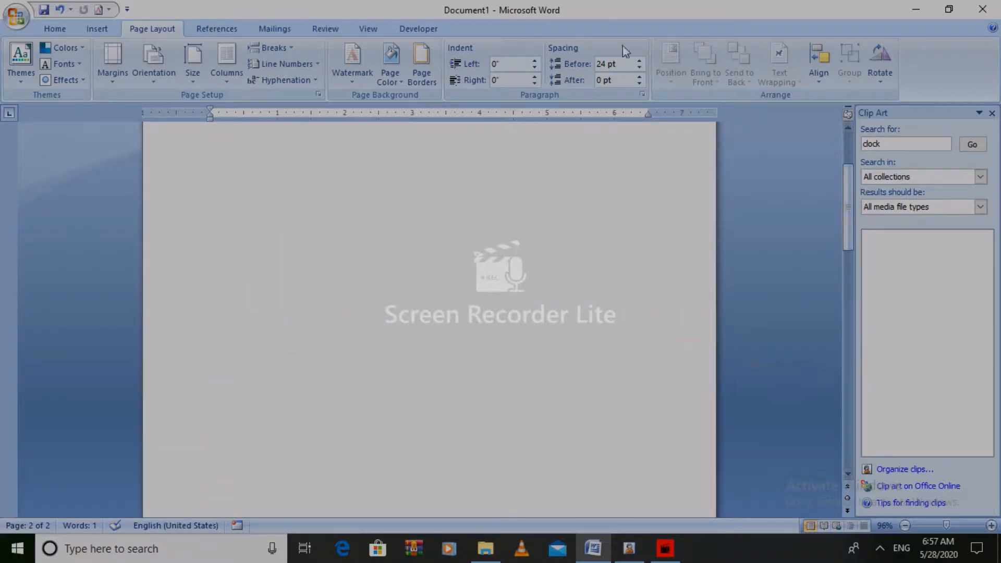
click(88, 25)
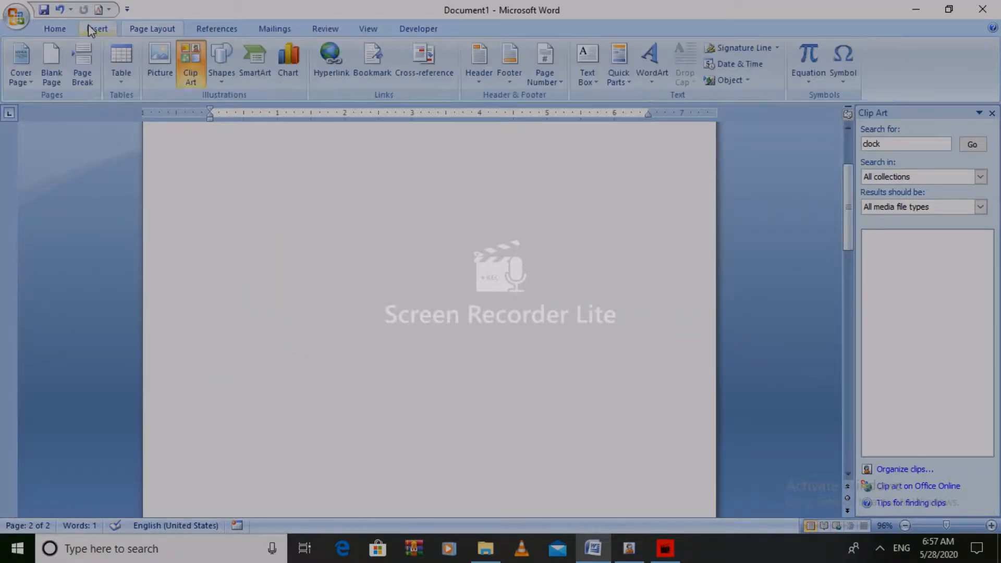
click(227, 74)
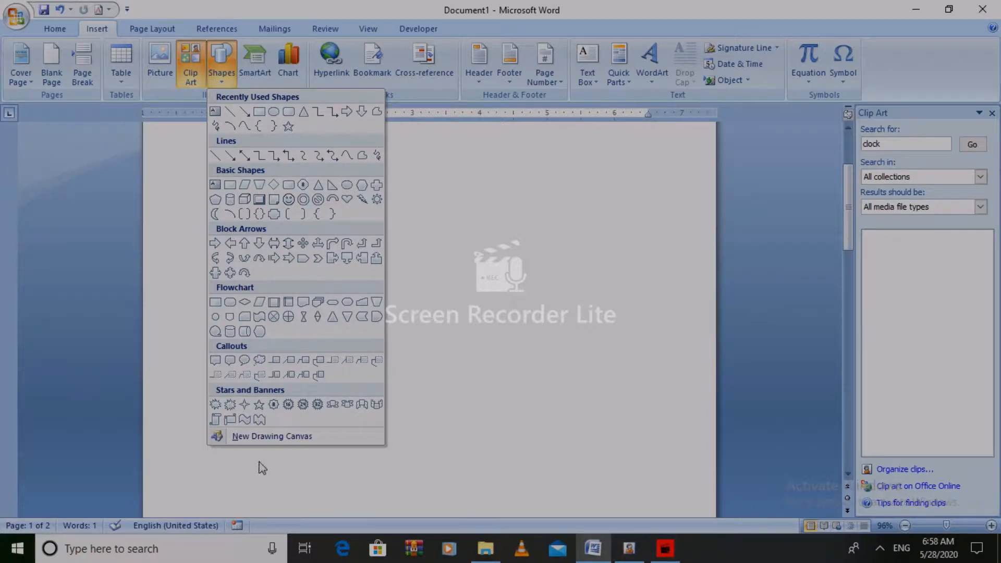
click(302, 438)
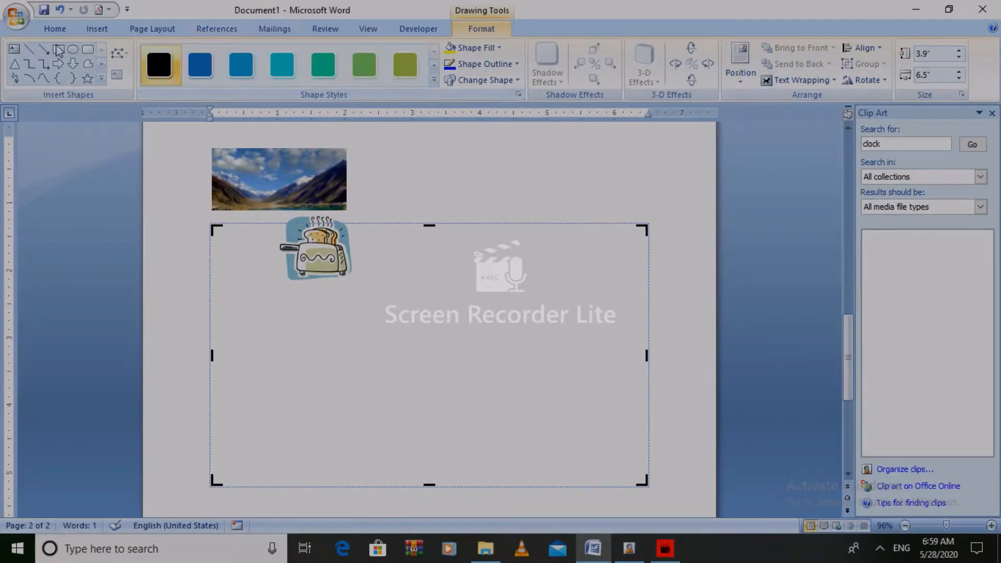
Draw a smiley face about 0.77" high and 0.75" wide to the right of the landscape picture
click(102, 78)
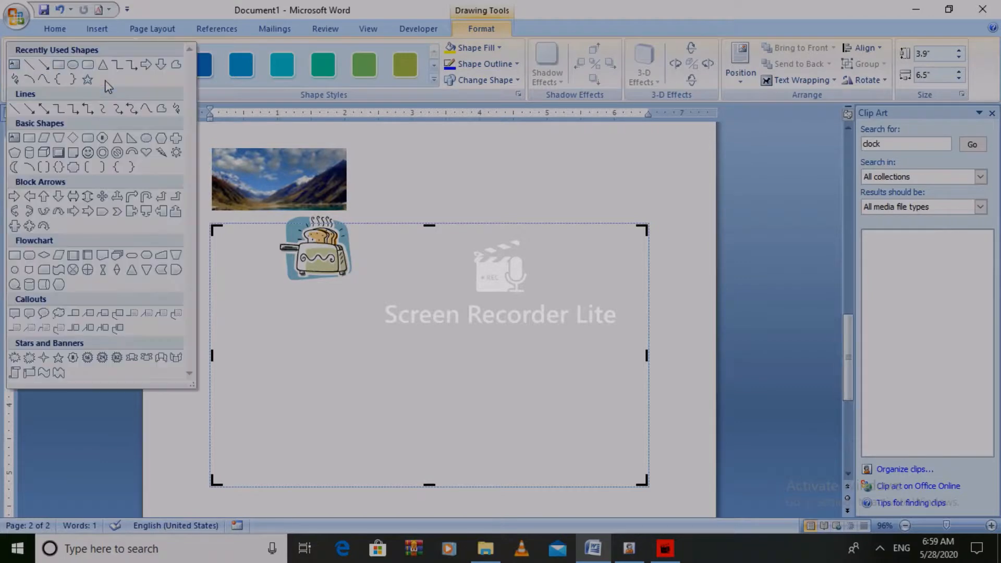
click(88, 152)
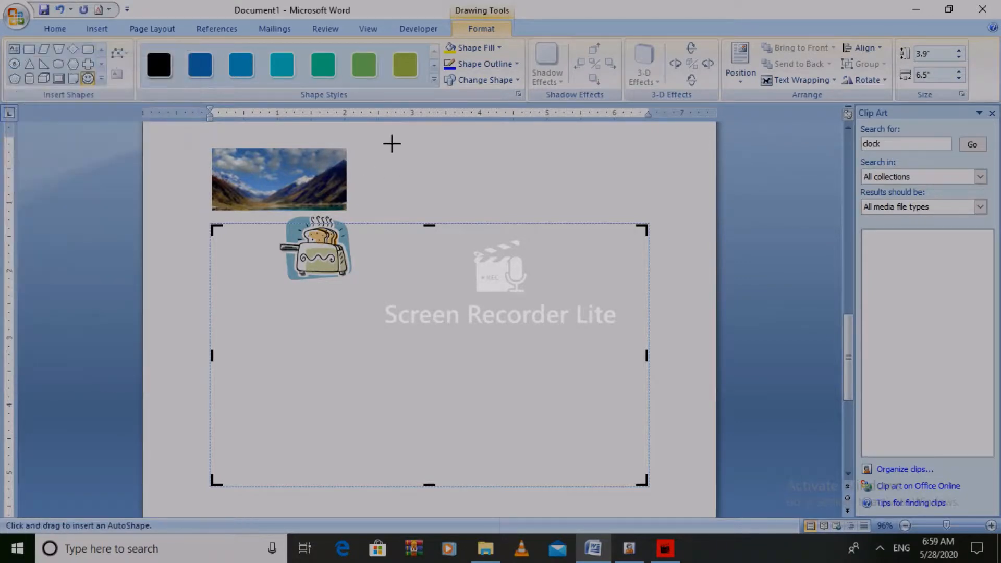
drag(395, 140, 447, 193)
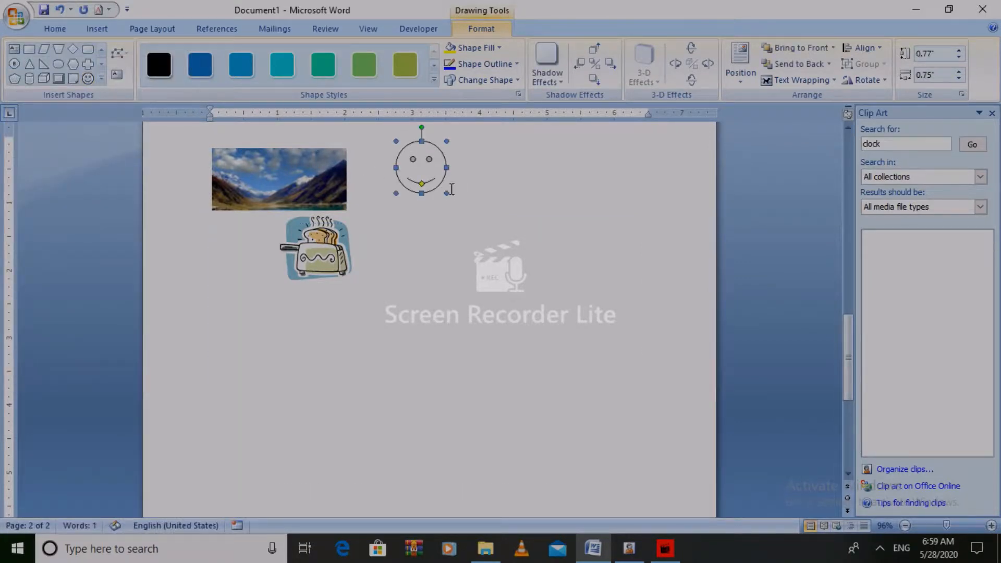
Fill the smiley face with standard yellow and give it a standard dark blue outline
click(468, 47)
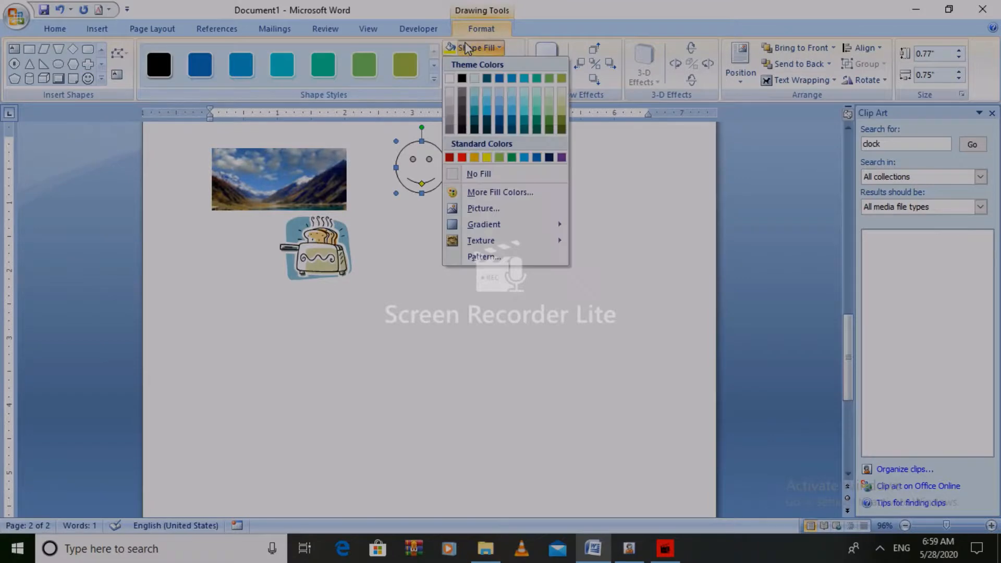
click(486, 158)
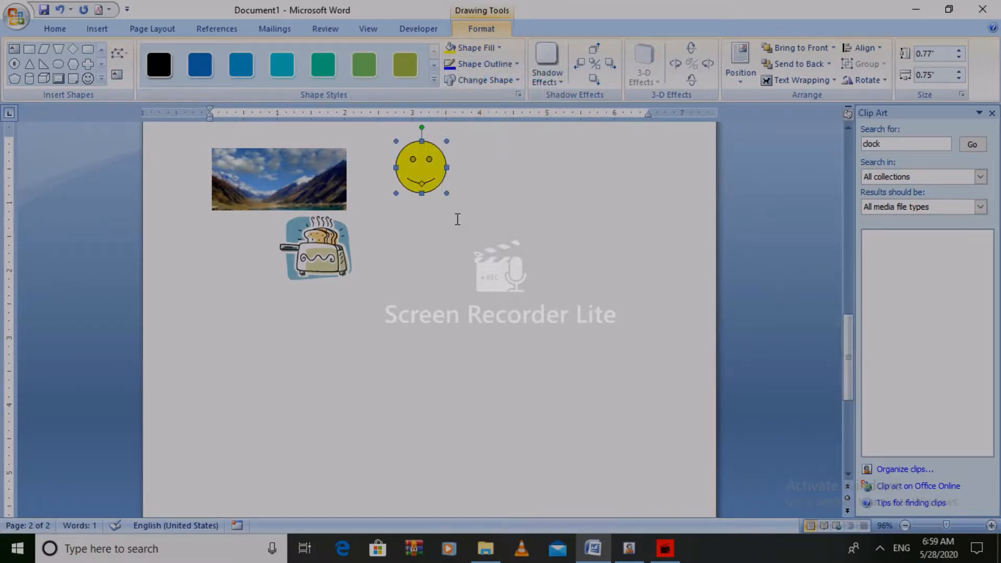
click(484, 63)
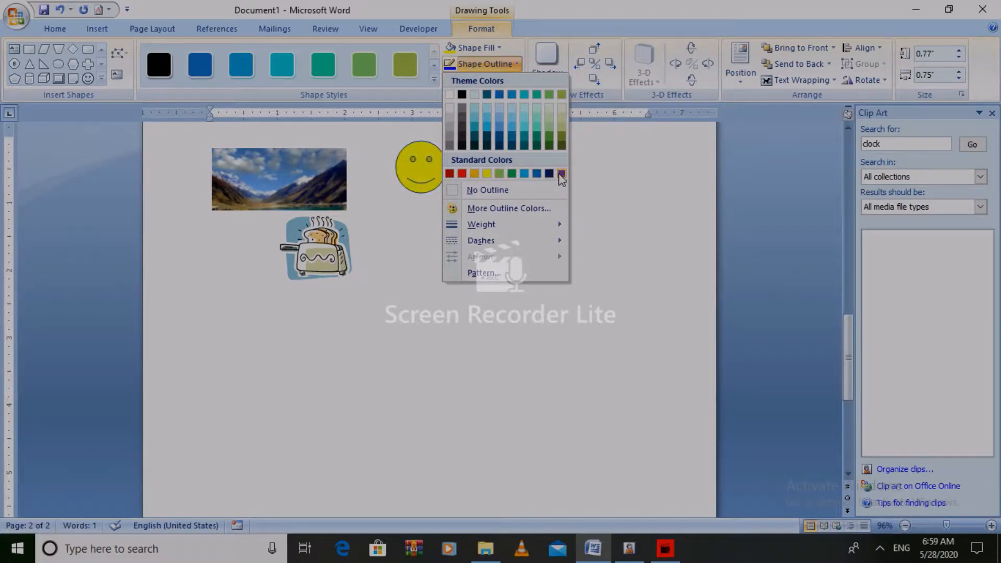
click(549, 174)
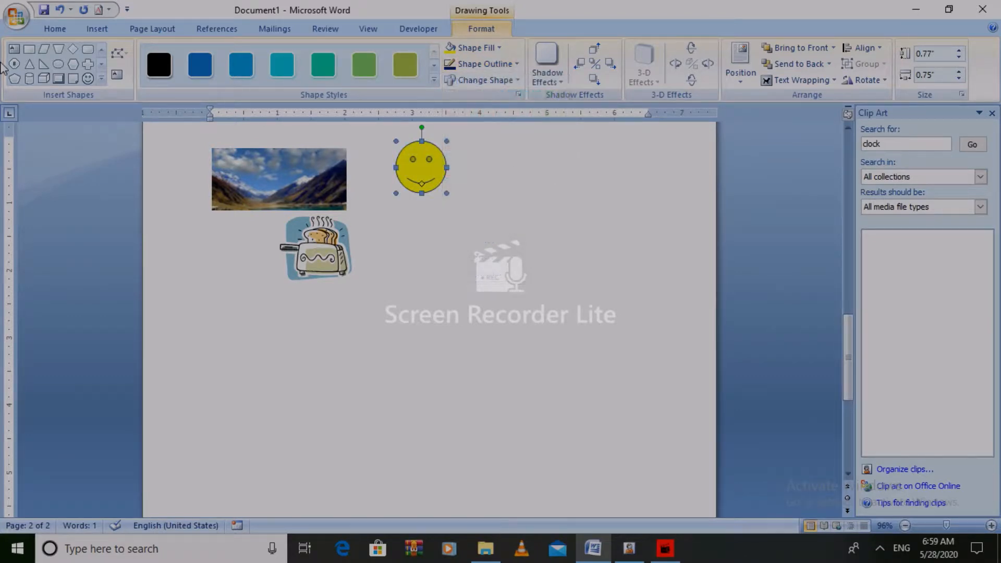
Draw a cross about 2.05" high and 2.04" wide in the drawing canvas and fill it with standard red
click(86, 64)
drag(410, 277, 547, 416)
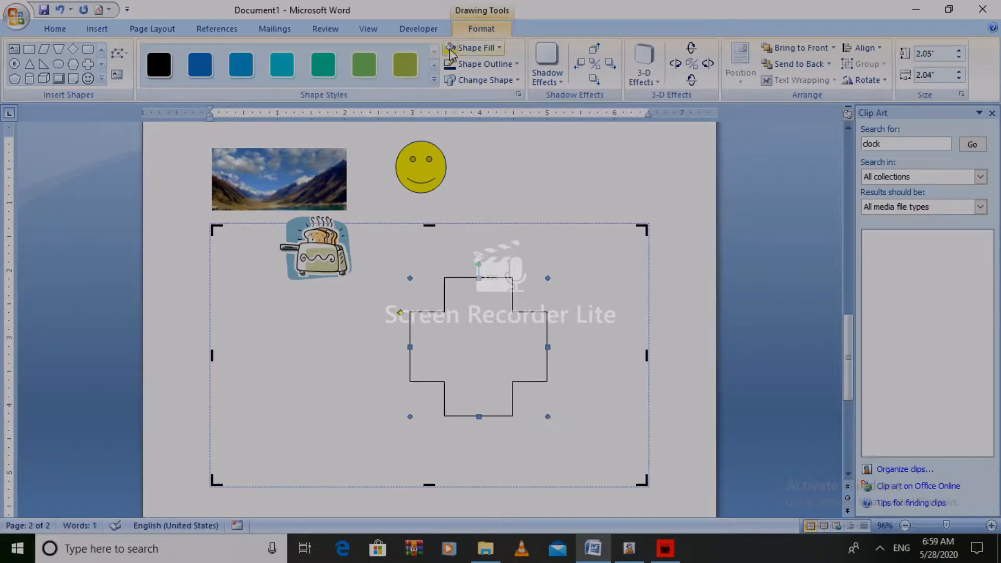
click(467, 50)
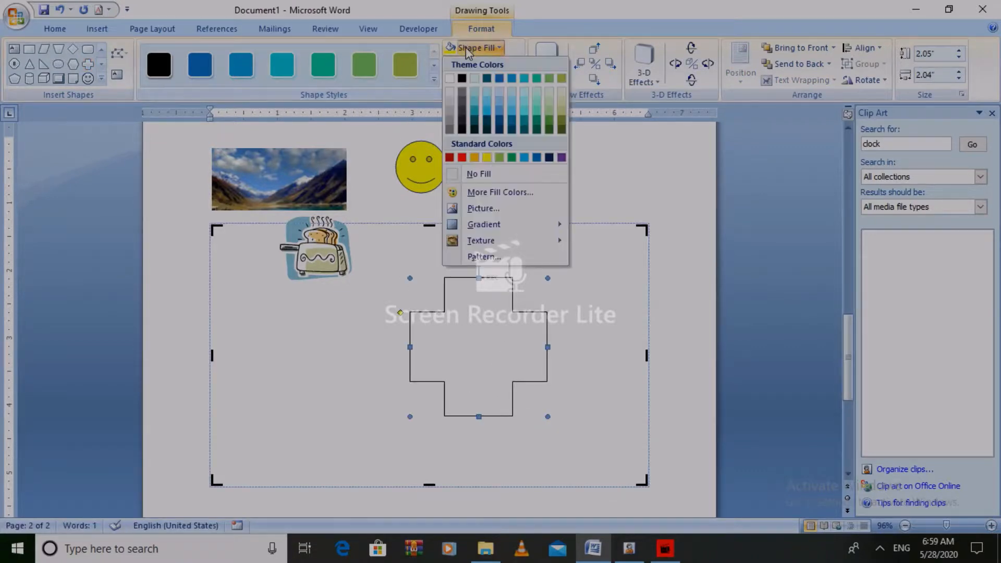
click(460, 159)
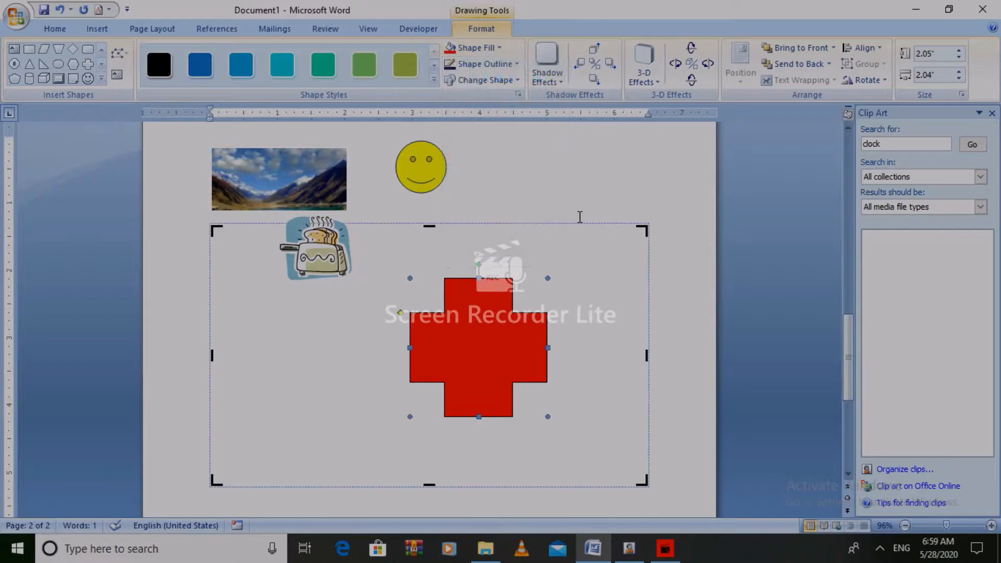
Draw a sun about 1.13" high and 1.17" wide to the right of the smiley face and fill it yellow
click(102, 78)
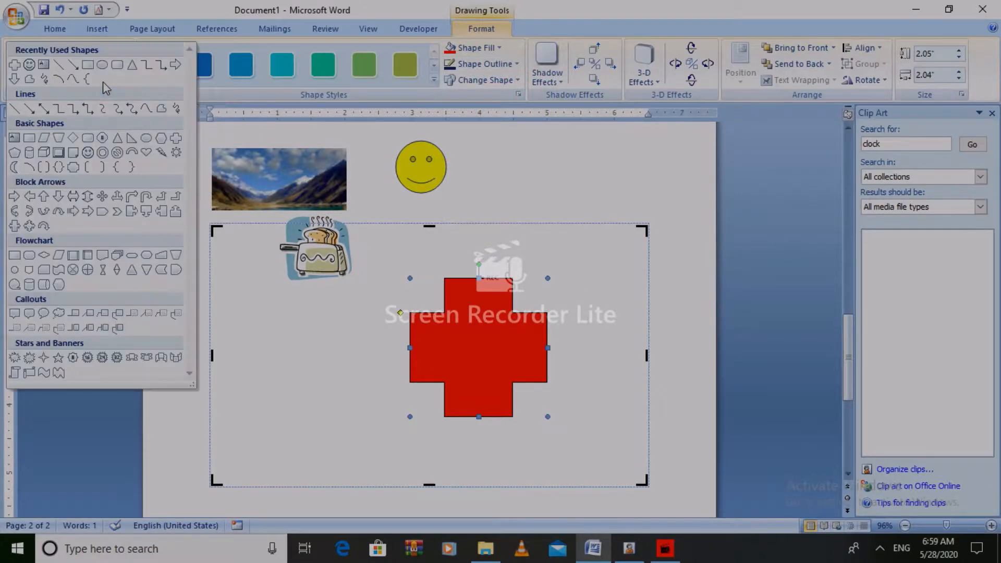
click(175, 152)
drag(547, 154, 628, 228)
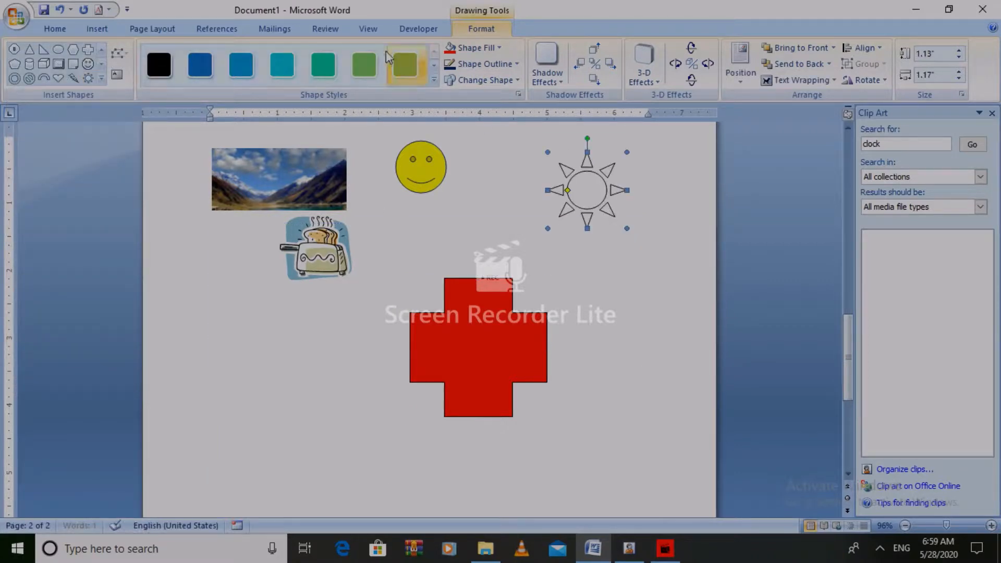
click(459, 51)
click(477, 47)
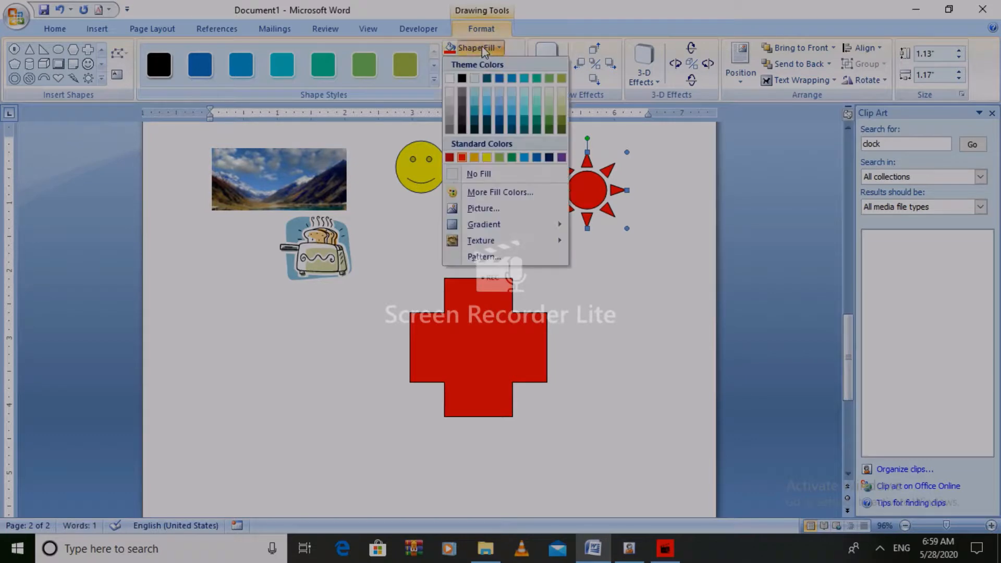
click(486, 157)
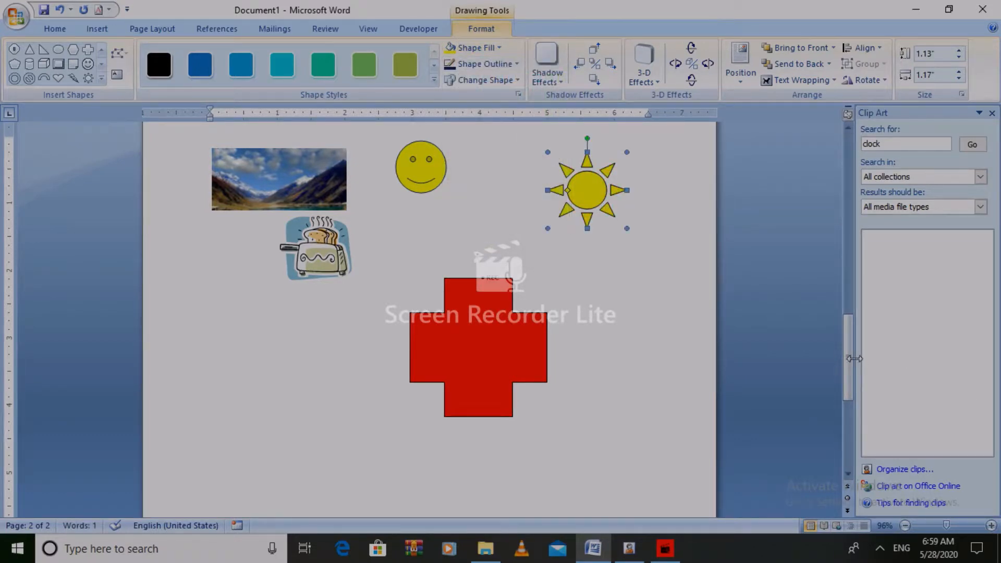
Draw a cloud callout about 2.82" high and 6.36" wide below the toaster clip, and move the red cross above it
mouse_move(847, 359)
mouse_down()
mouse_move(847, 230)
mouse_move(845, 360)
mouse_up()
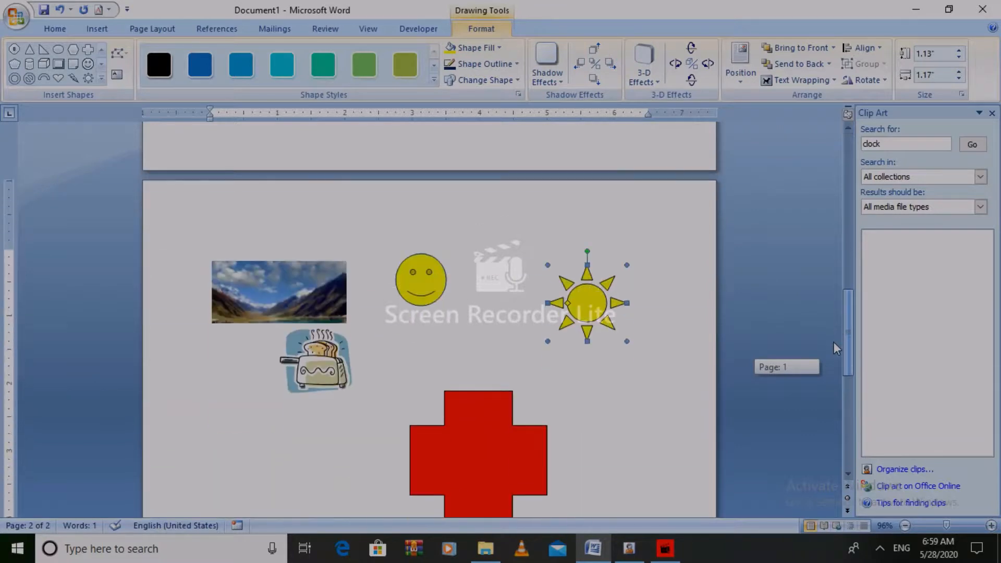
click(102, 78)
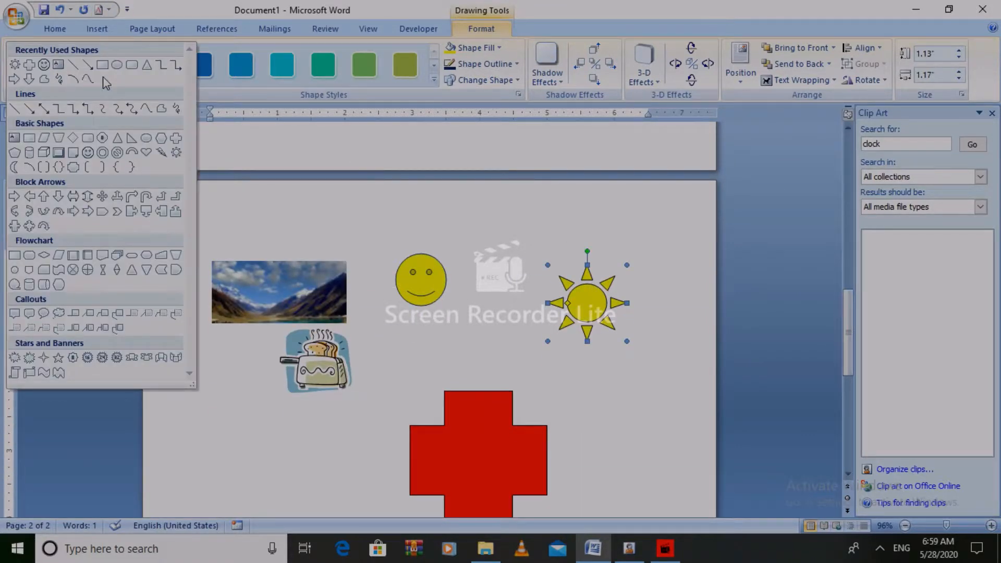
click(59, 313)
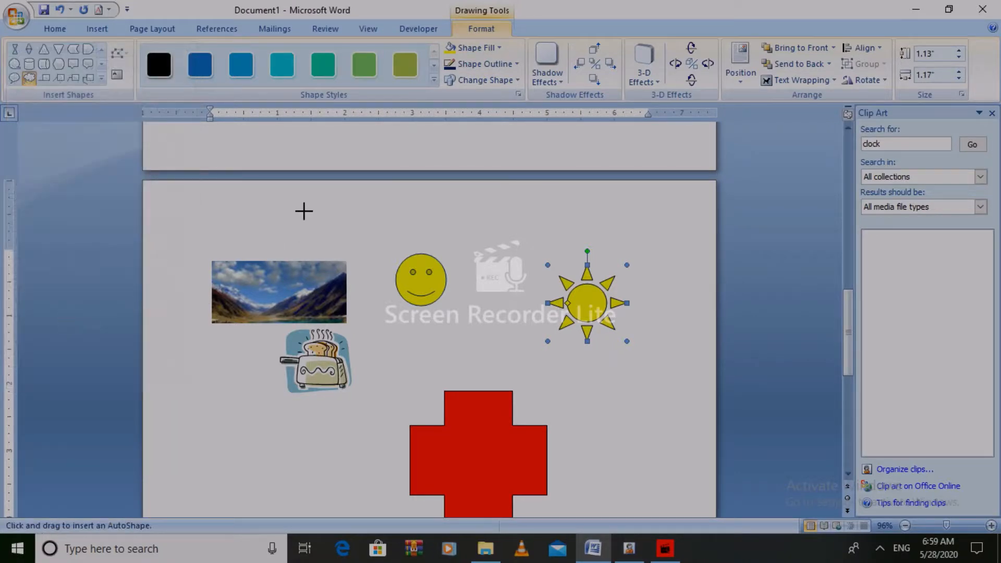
mouse_move(192, 429)
mouse_down()
mouse_move(593, 516)
mouse_move(513, 485)
mouse_move(623, 478)
mouse_up()
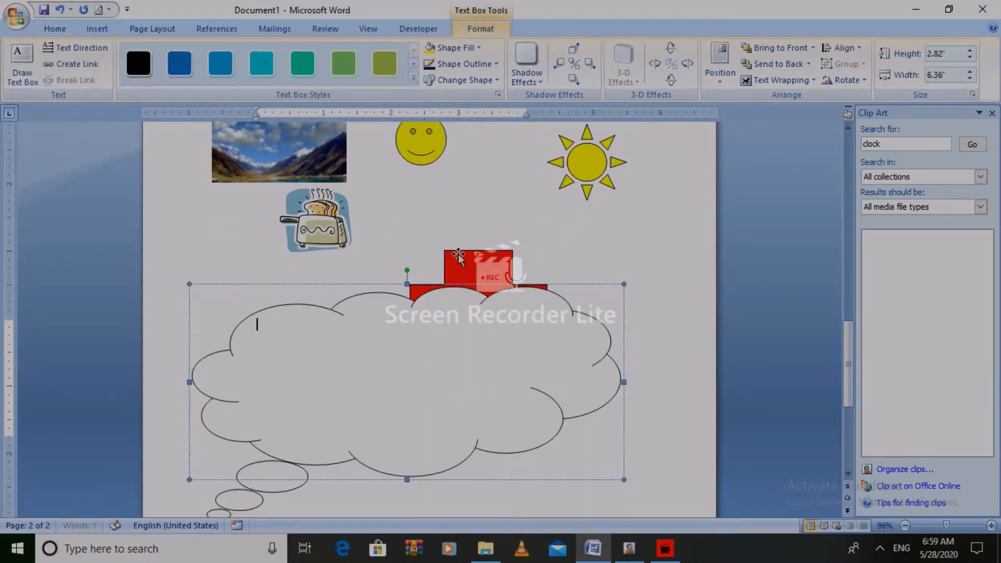
drag(458, 255, 498, 154)
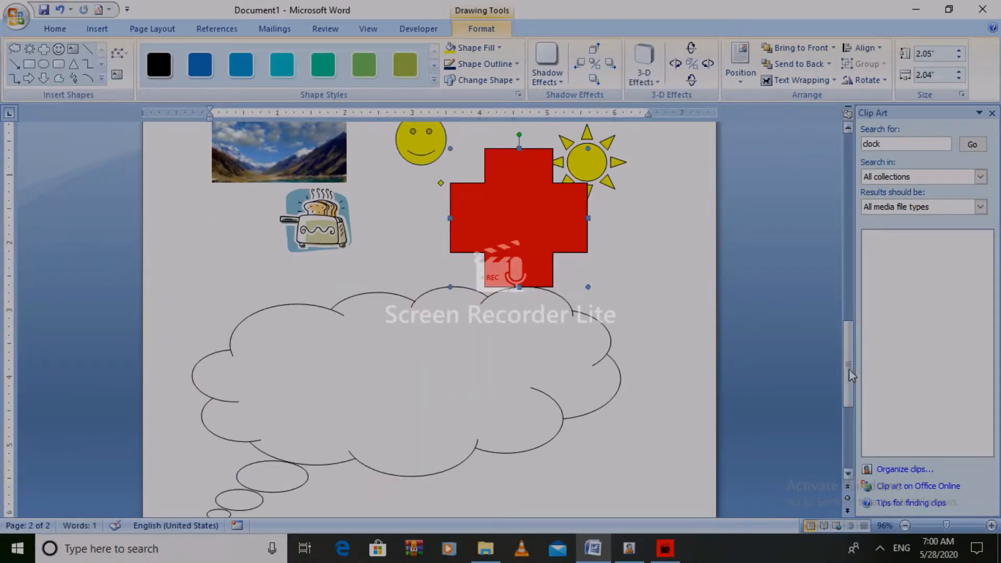
Shrink the cloud callout and move it to the right part of the page, below the red cross
drag(848, 368, 850, 390)
click(305, 352)
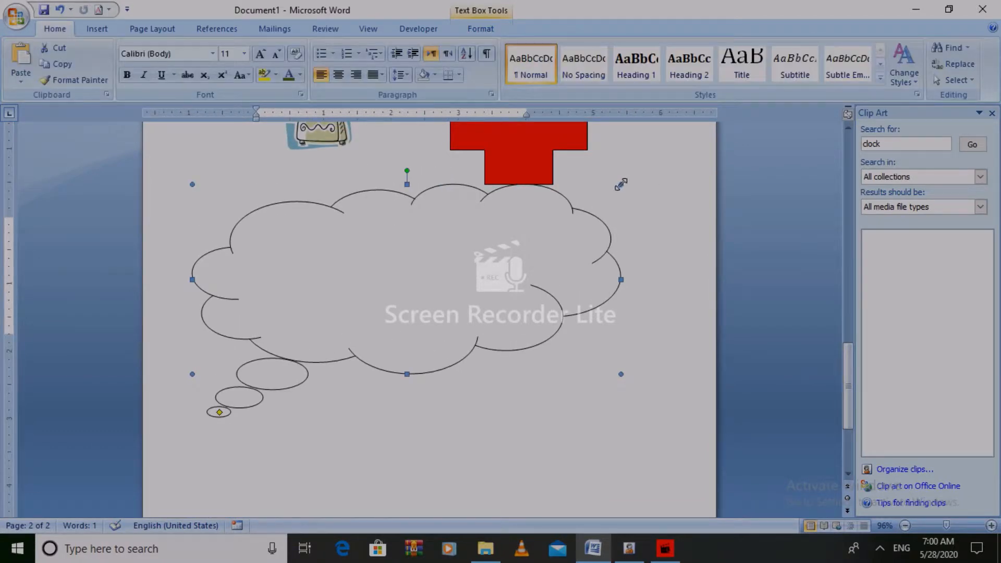
drag(621, 184, 457, 274)
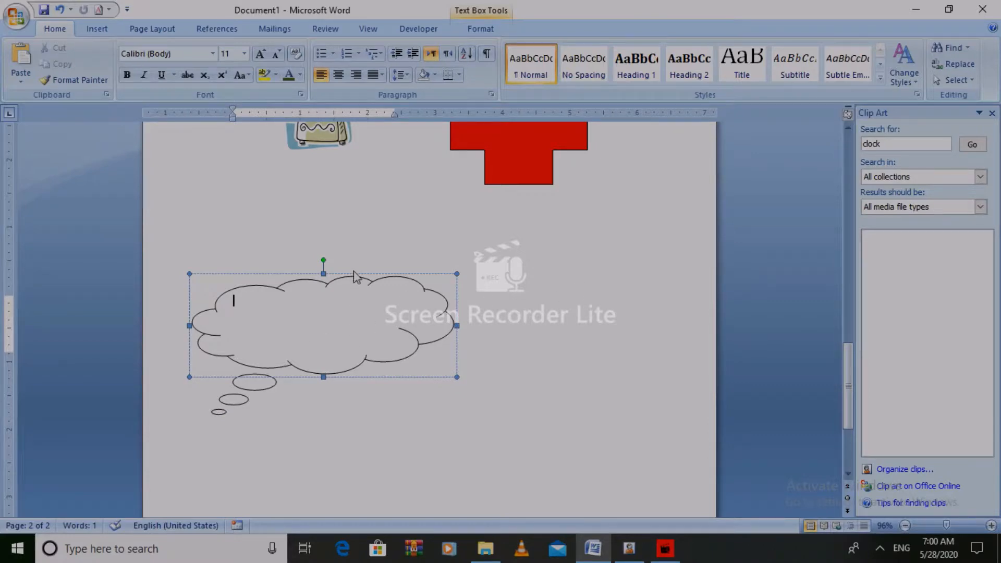
drag(353, 270, 549, 258)
Search the clip art collection for "teacher" and for "women"
click(903, 146)
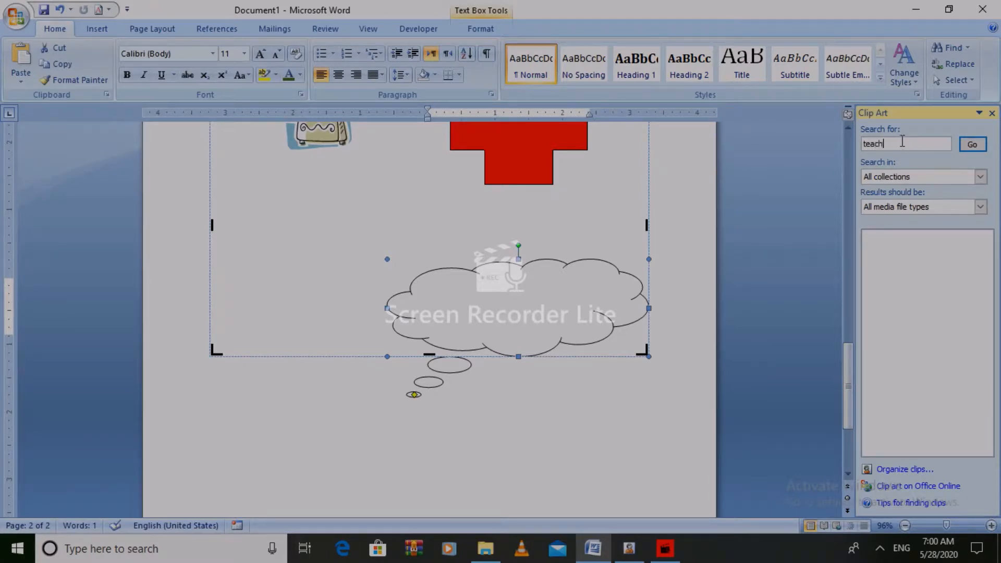
key(Return)
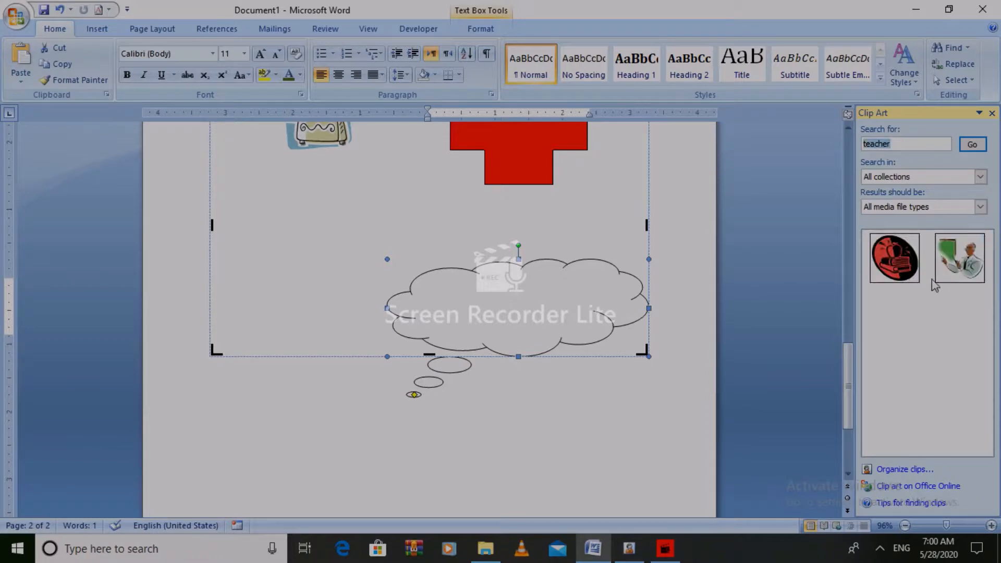
mouse_move(930, 272)
click(919, 144)
key(Return)
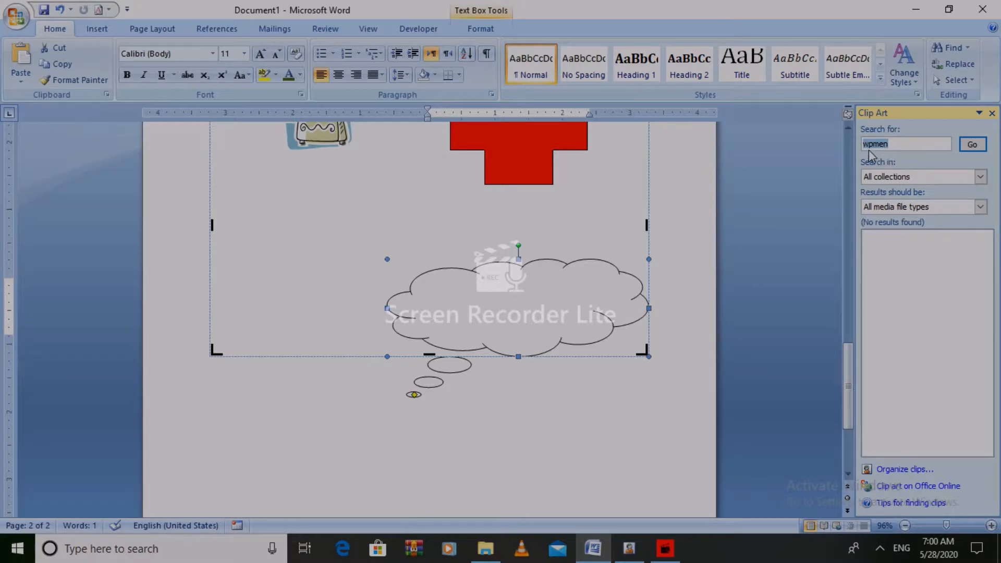
click(871, 145)
key(Return)
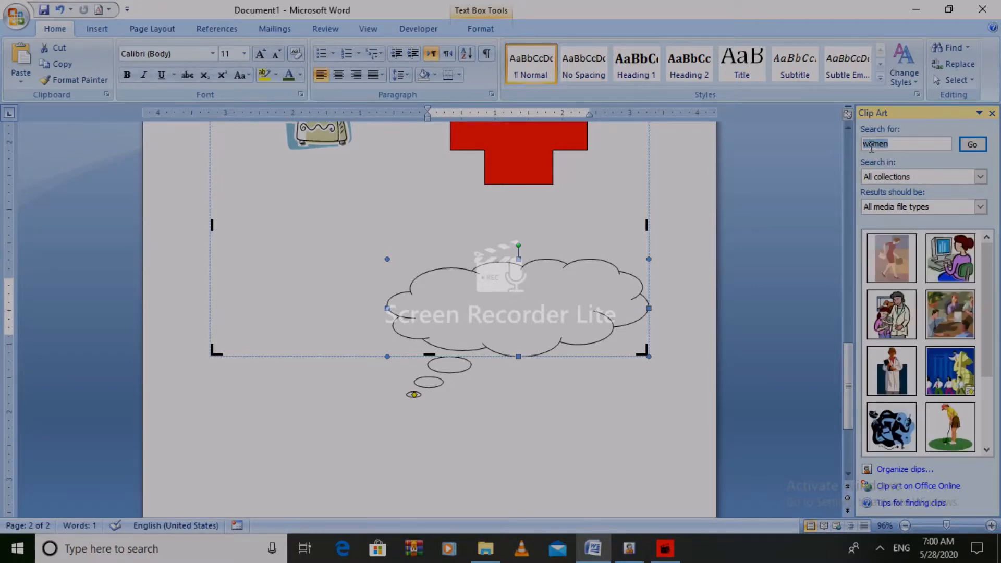
Insert the clip of the doctor in a white coat, shrink it to about 1.45" by 0.93", and move it before the landscape picture
click(891, 371)
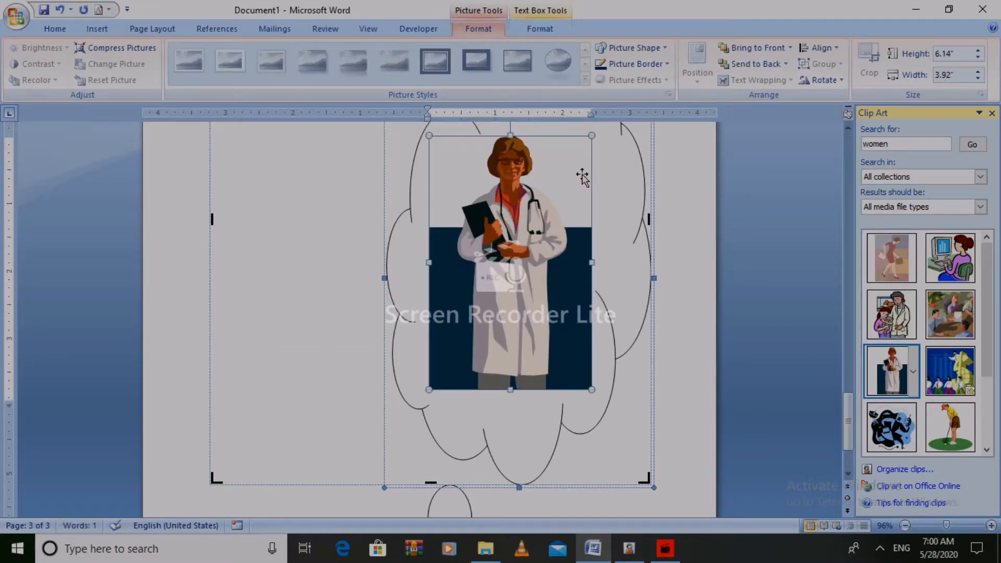
drag(591, 136, 495, 285)
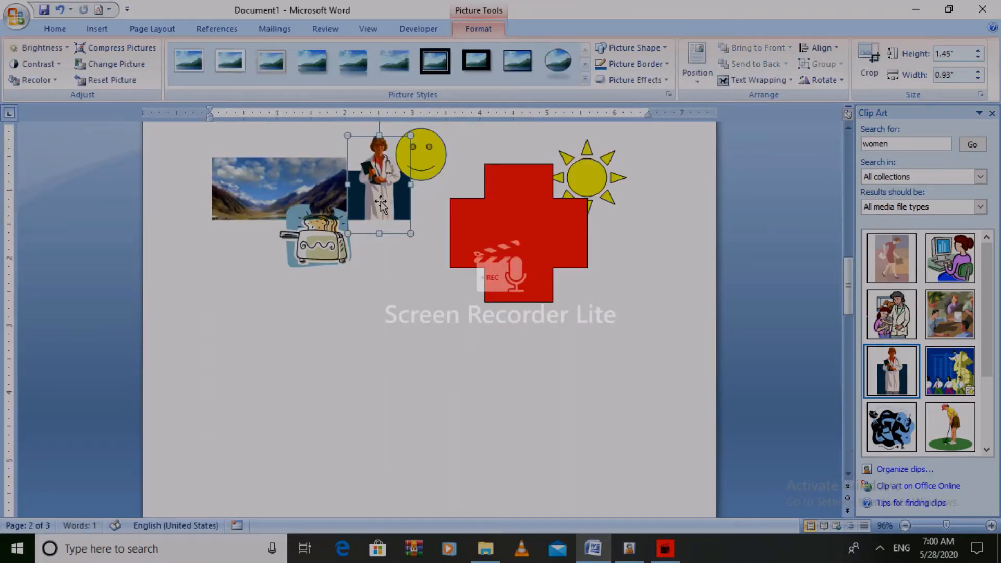
drag(380, 201, 304, 367)
Set the doctor clip's text wrapping to In Front of Text and place it below and left of the toaster
click(742, 81)
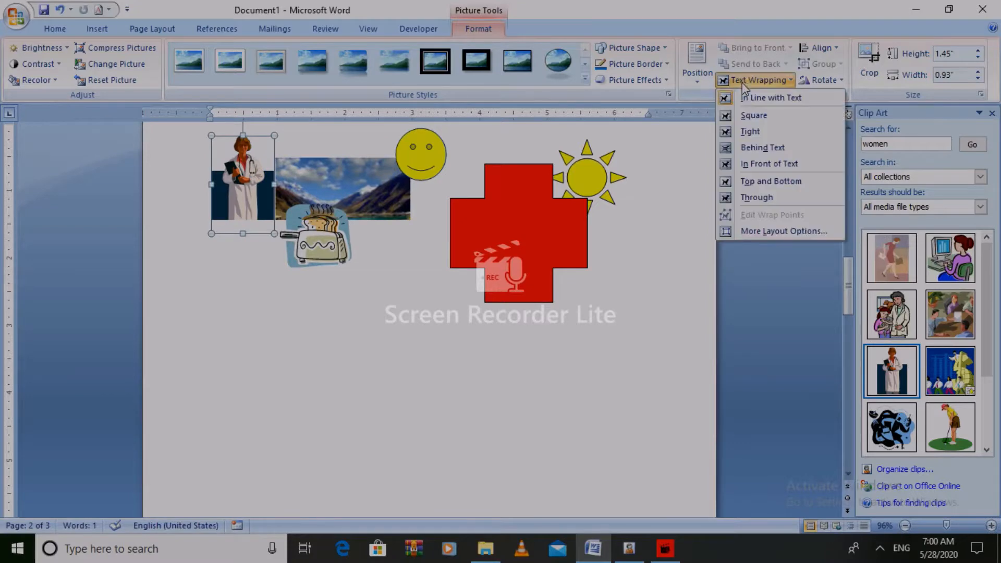
click(749, 163)
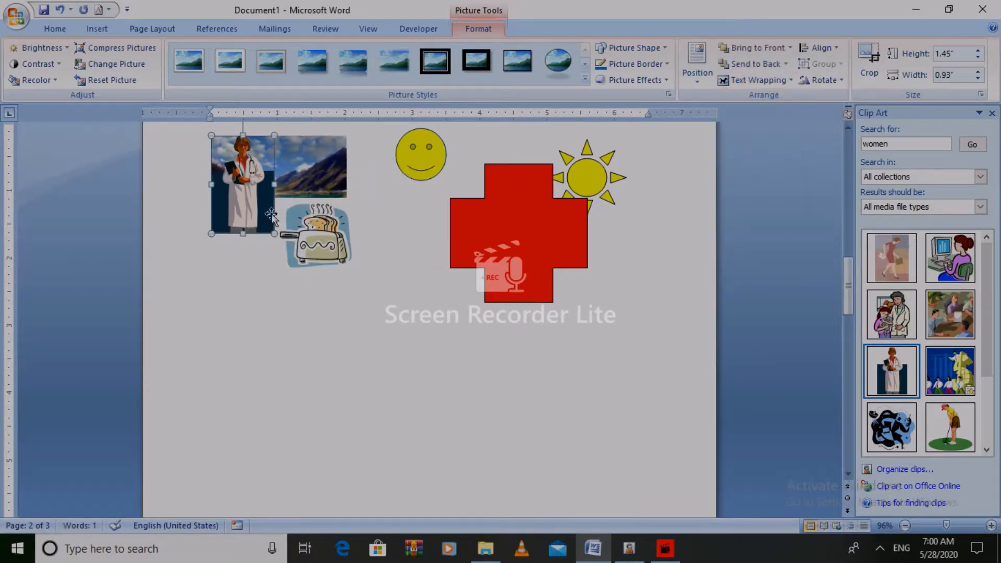
drag(244, 183, 250, 359)
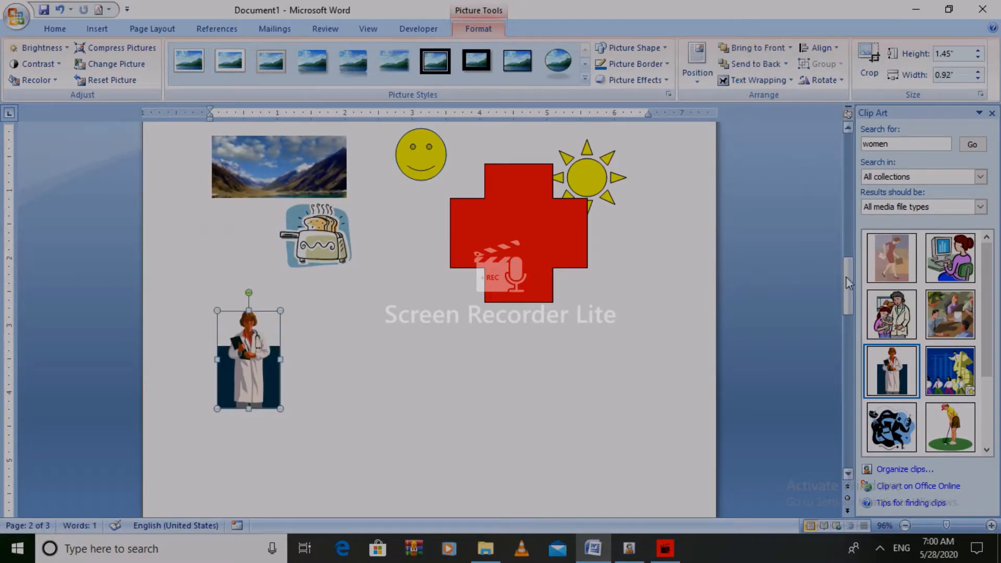
drag(846, 277, 830, 390)
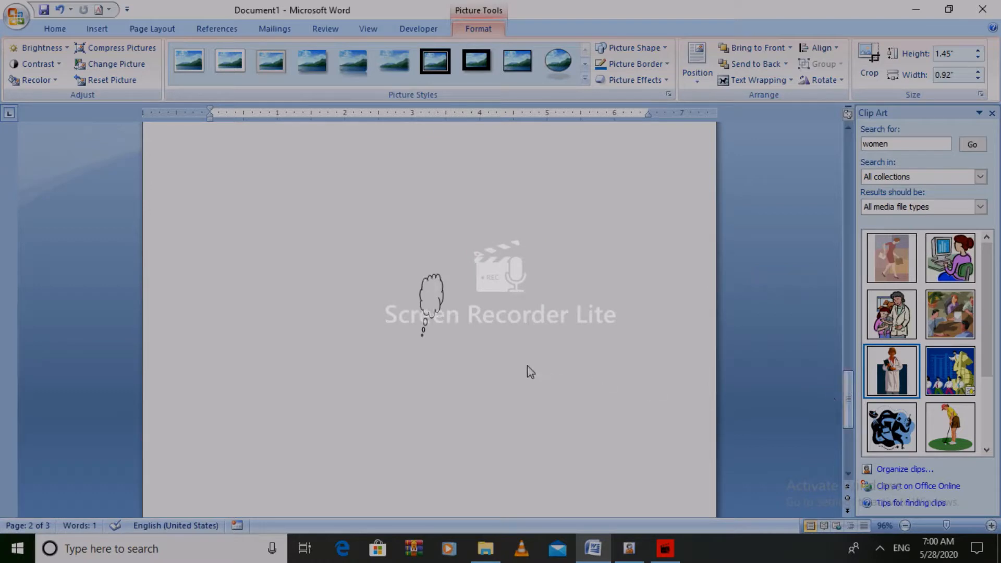
click(432, 293)
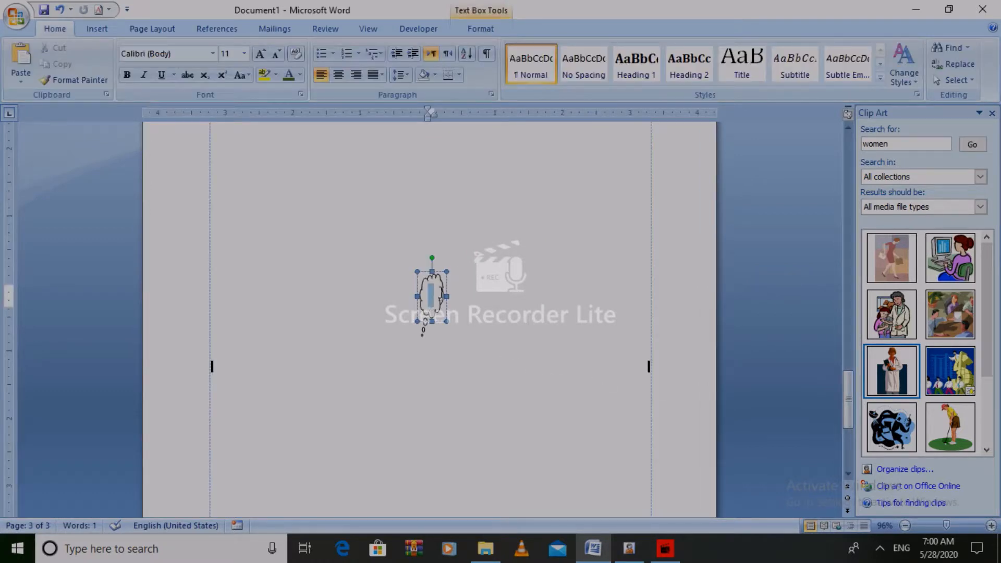
drag(847, 397, 847, 289)
Draw a cloud callout about 1.95" high and 3.12" wide and place it above the doctor with its bubbles leading to her head
click(94, 30)
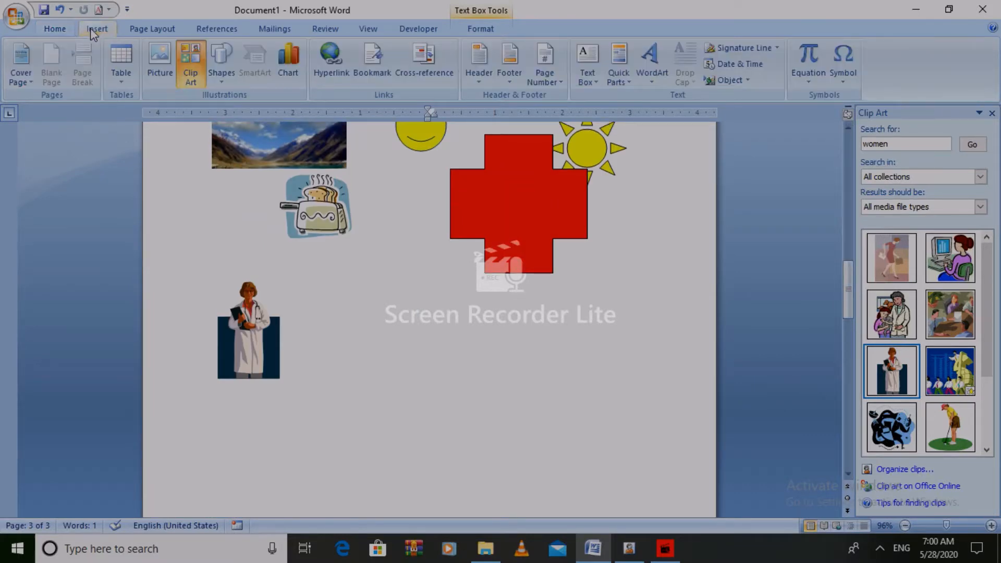
click(225, 79)
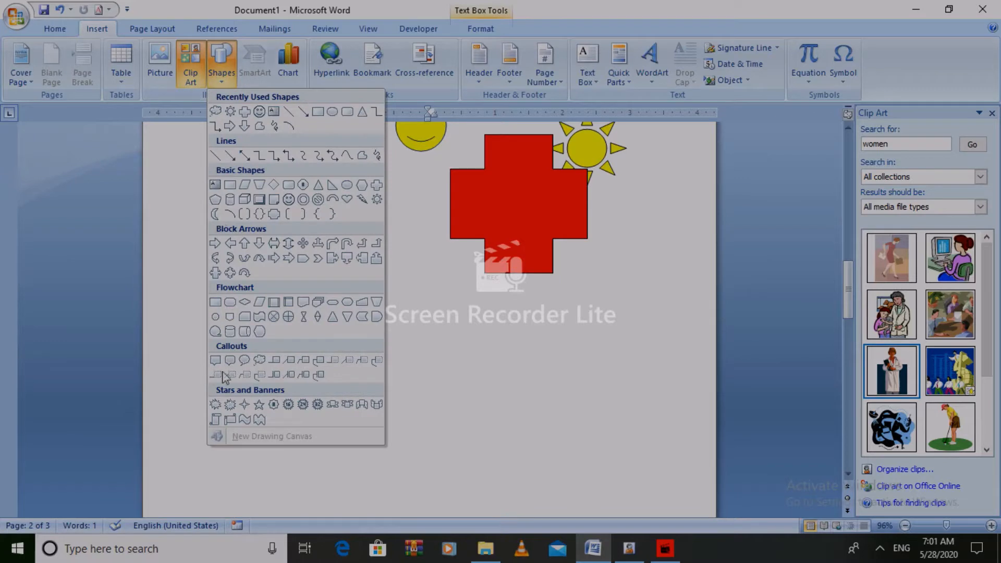
click(259, 360)
drag(281, 318, 491, 422)
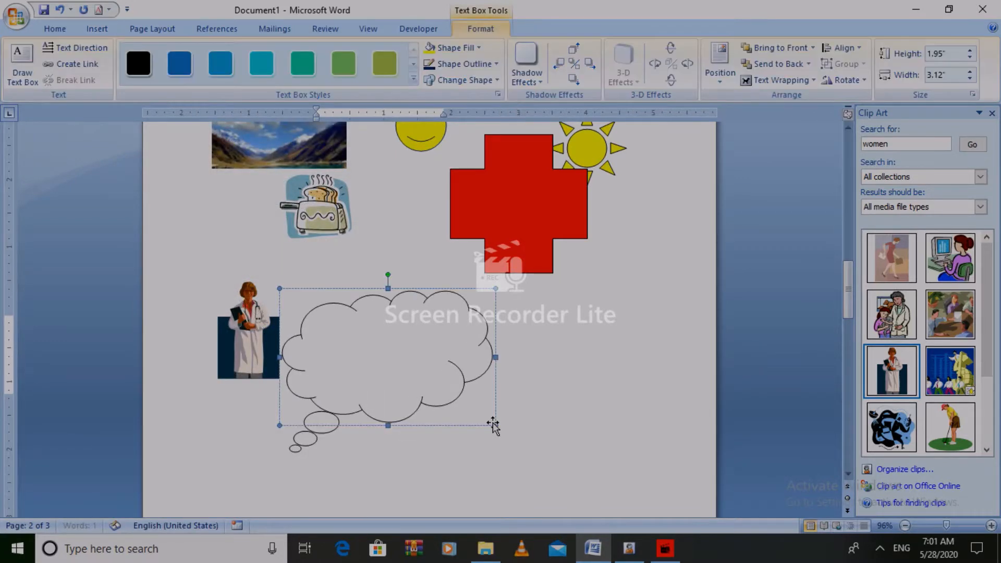
drag(452, 334, 434, 192)
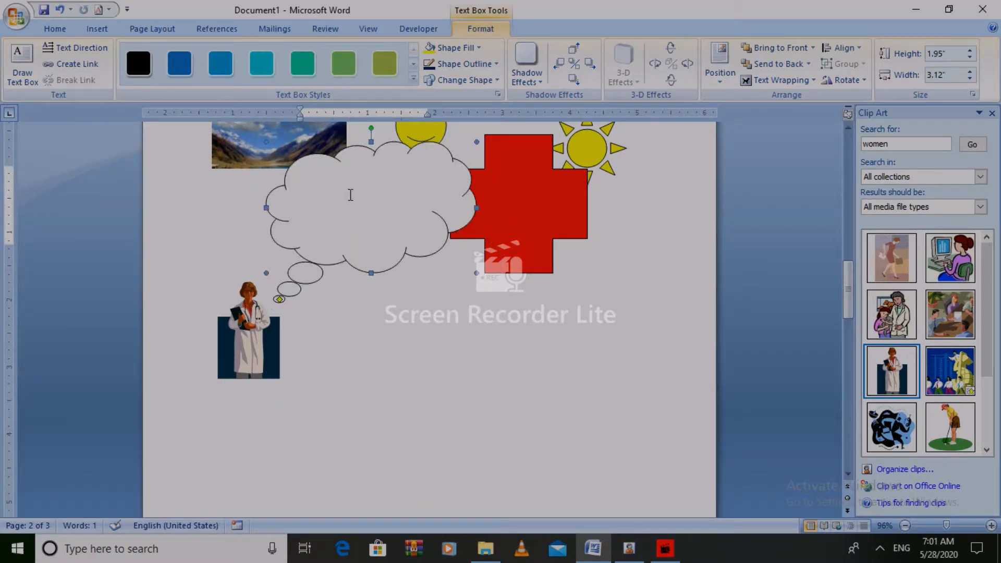
Enter the sample text "Bbbnsgv xzx" in the doctor's cloud callout
click(341, 194)
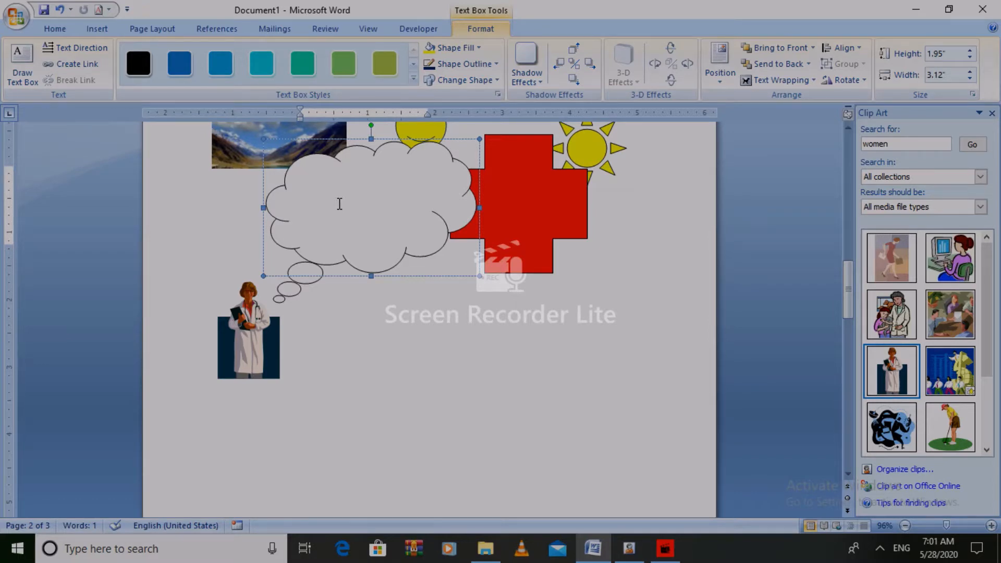
text(bbbnsgv xzx)
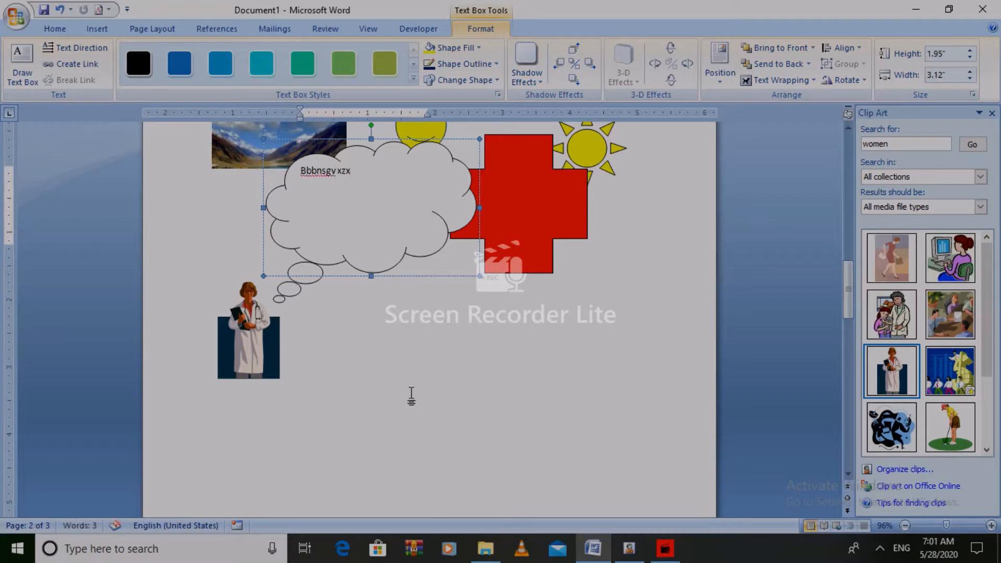
click(509, 417)
Insert an Upward Arrow SmartArt graphic on the page with the pictures and shapes
drag(847, 286, 454, 190)
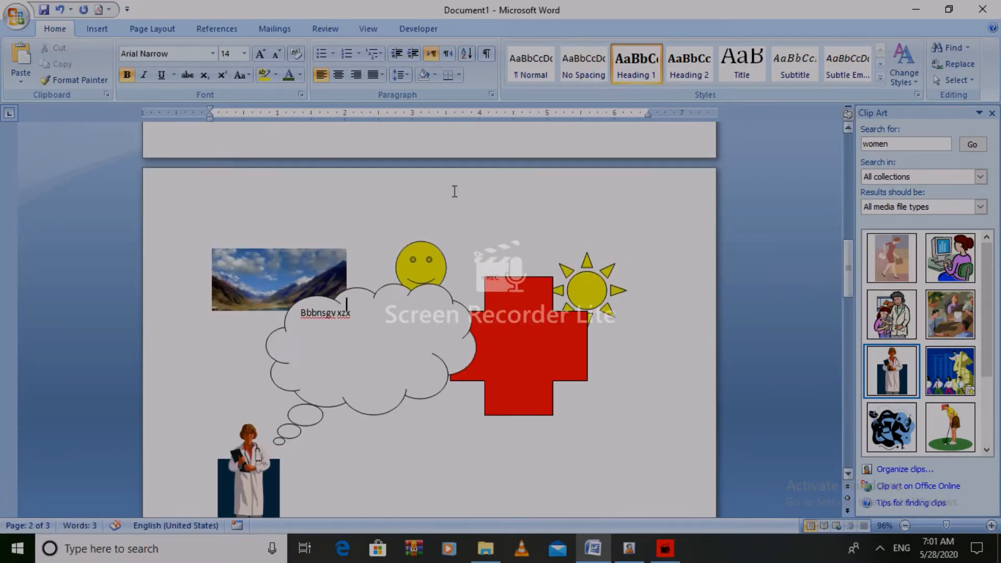
click(98, 29)
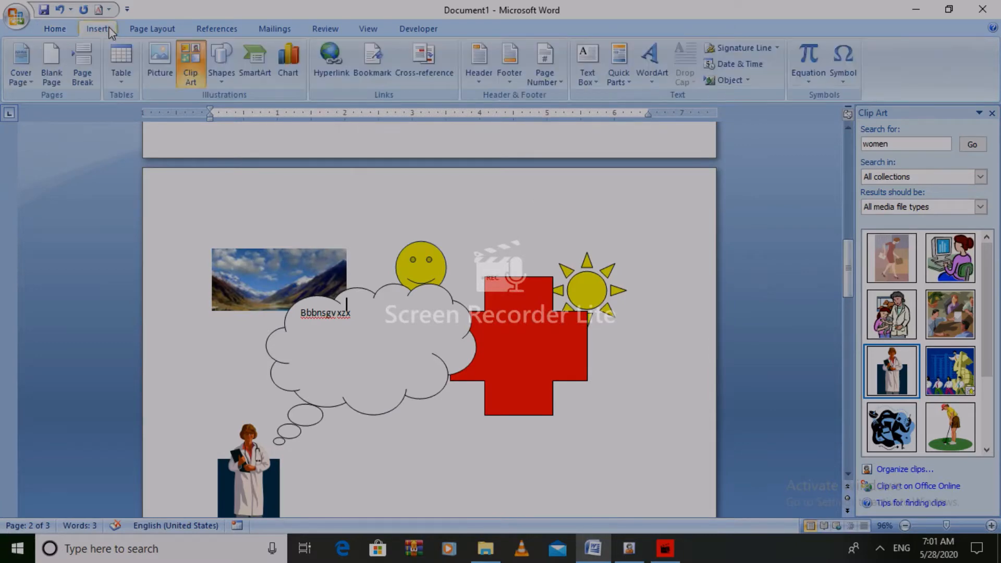
click(254, 65)
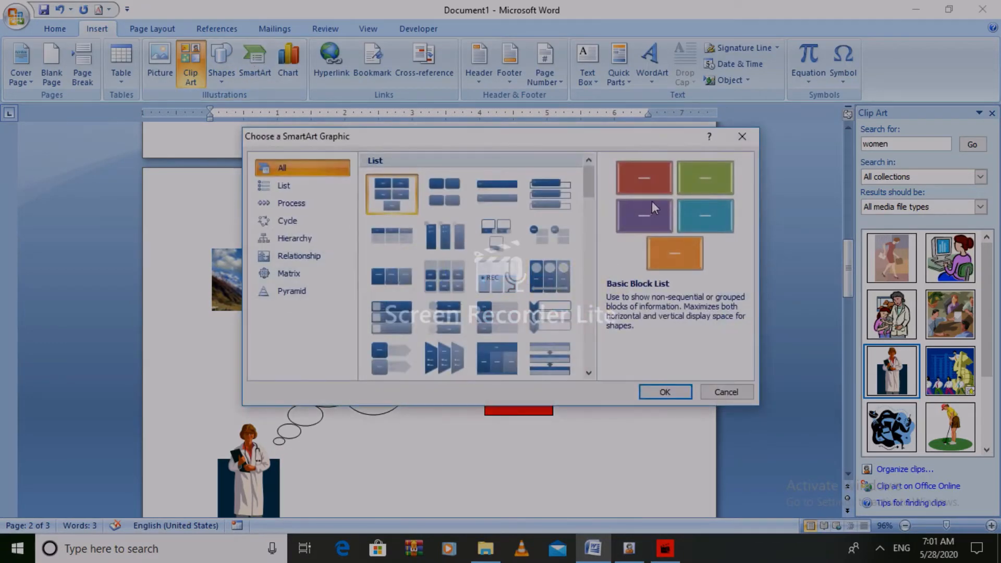
drag(590, 194, 592, 258)
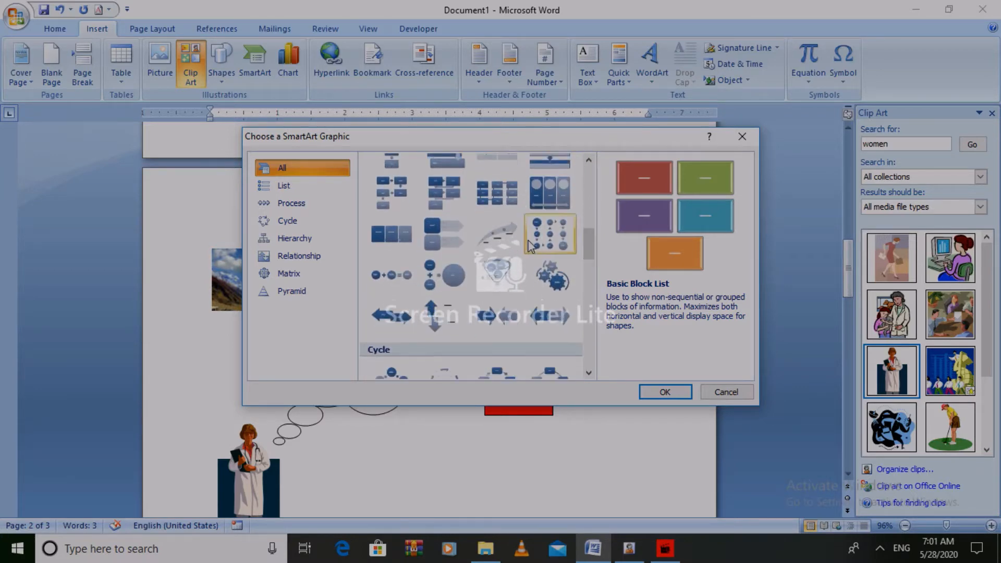
click(504, 249)
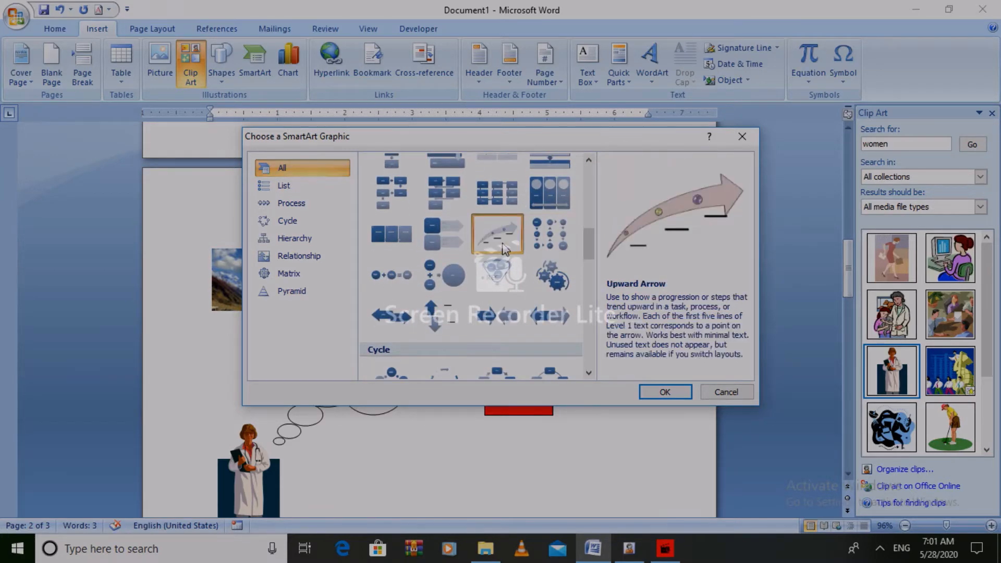
click(662, 392)
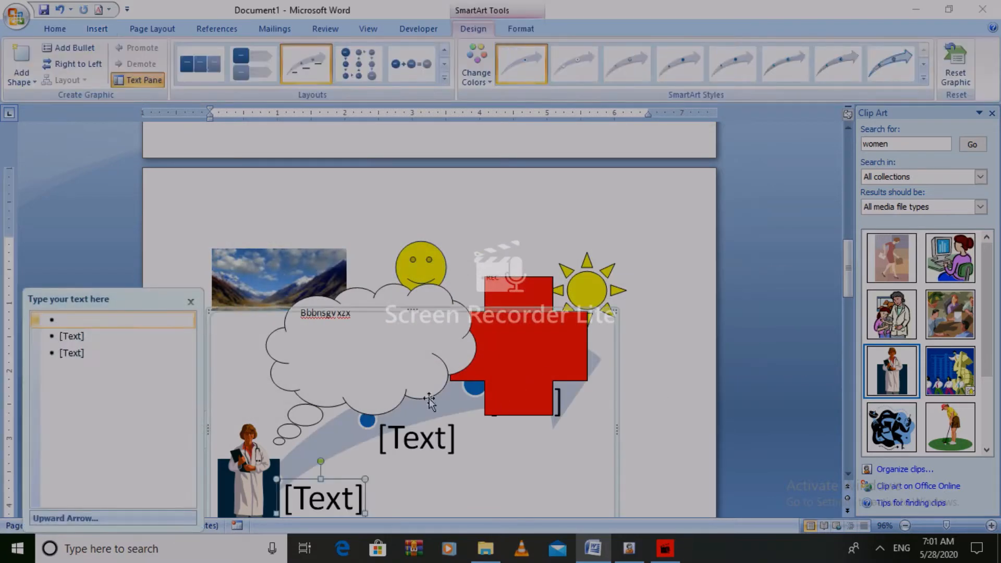
Delete the first text entry of the Upward Arrow graphic and fill the other two with "multi" and "Talent"
drag(845, 261, 853, 300)
key(Delete)
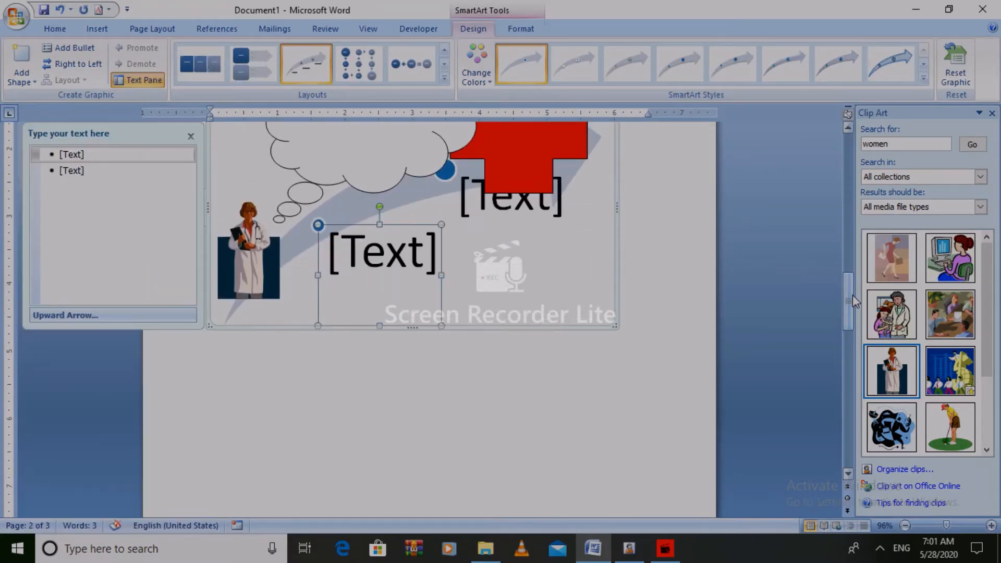
text(multi)
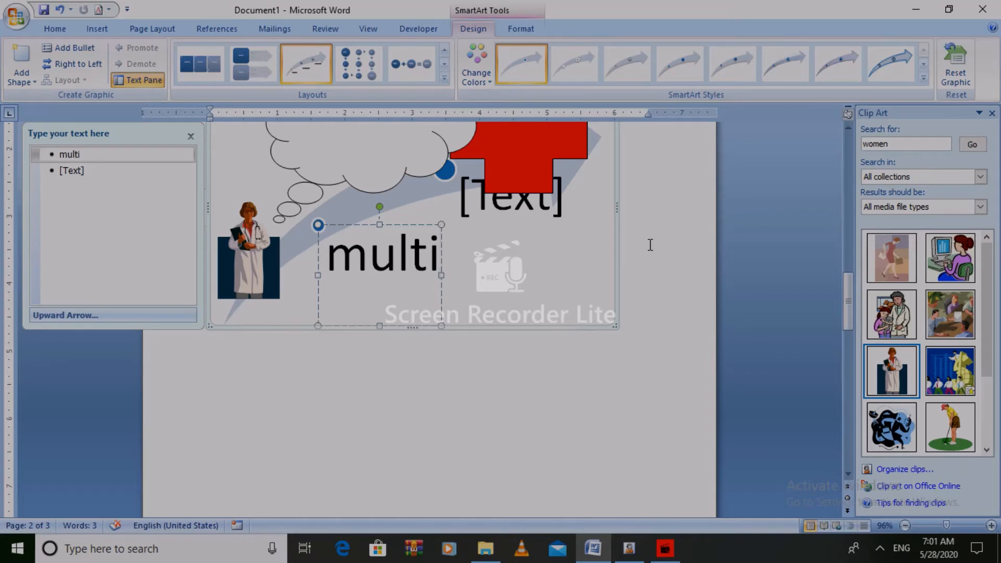
click(499, 200)
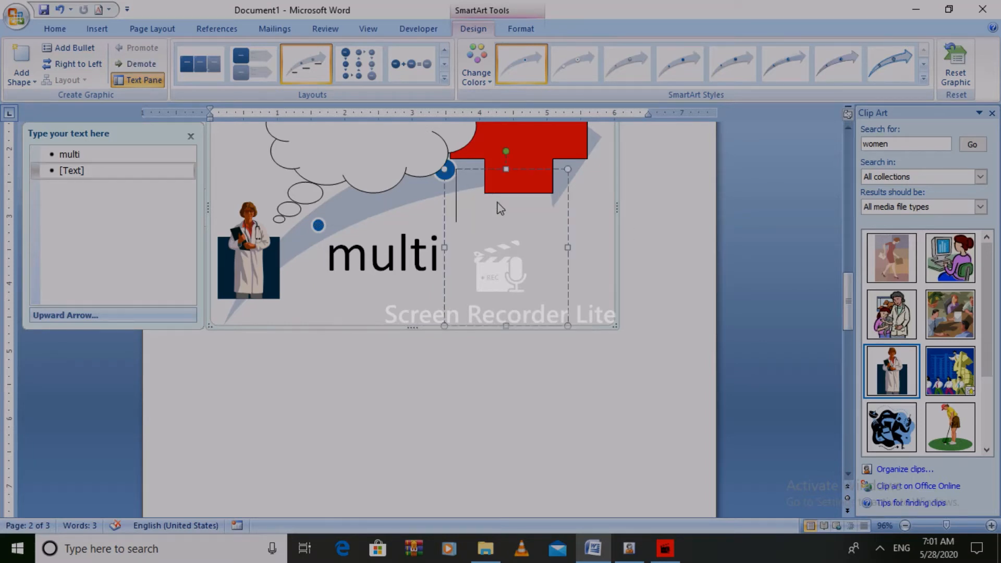
text(Talent)
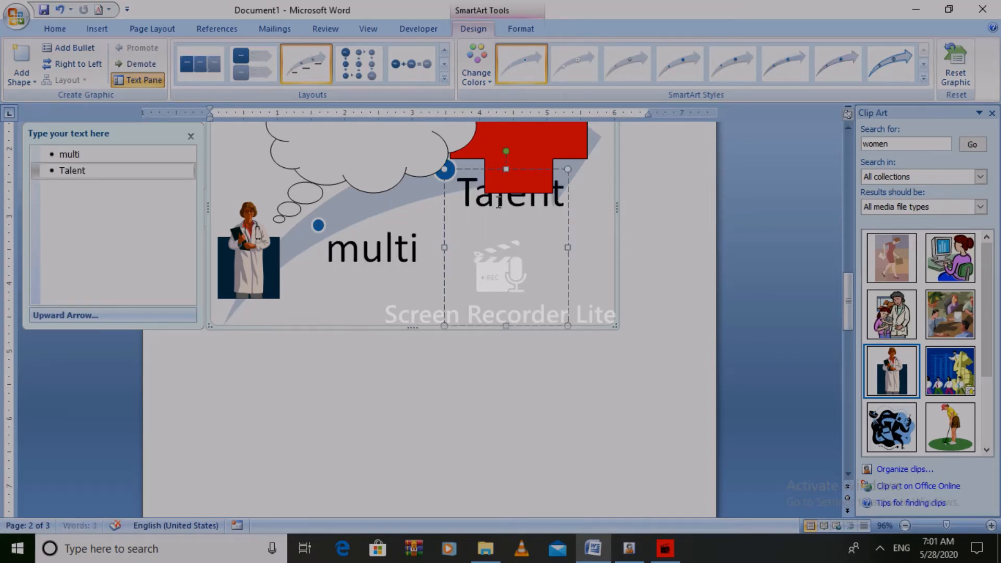
key(Return)
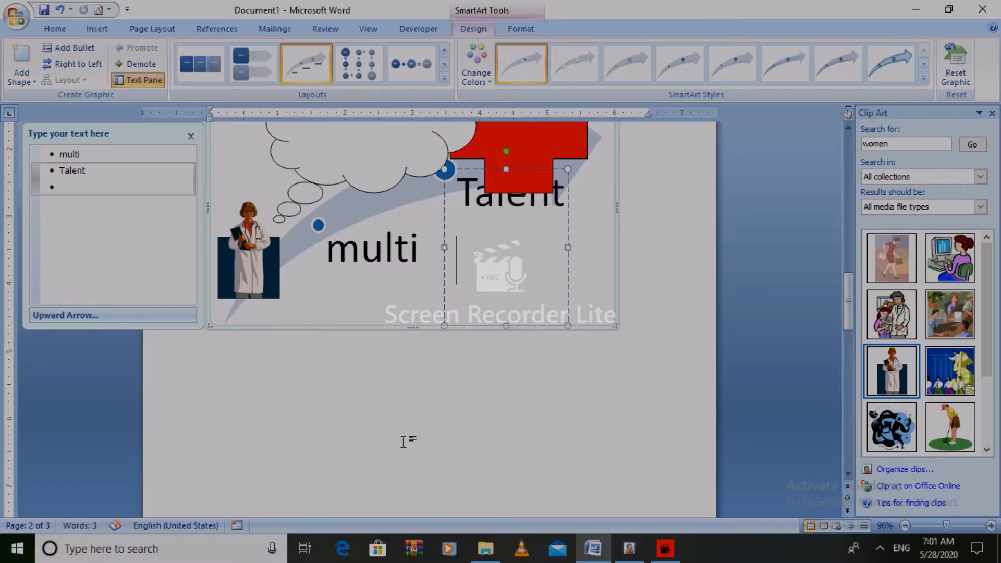
Close the SmartArt text pane and deselect the Upward Arrow graphic
click(190, 136)
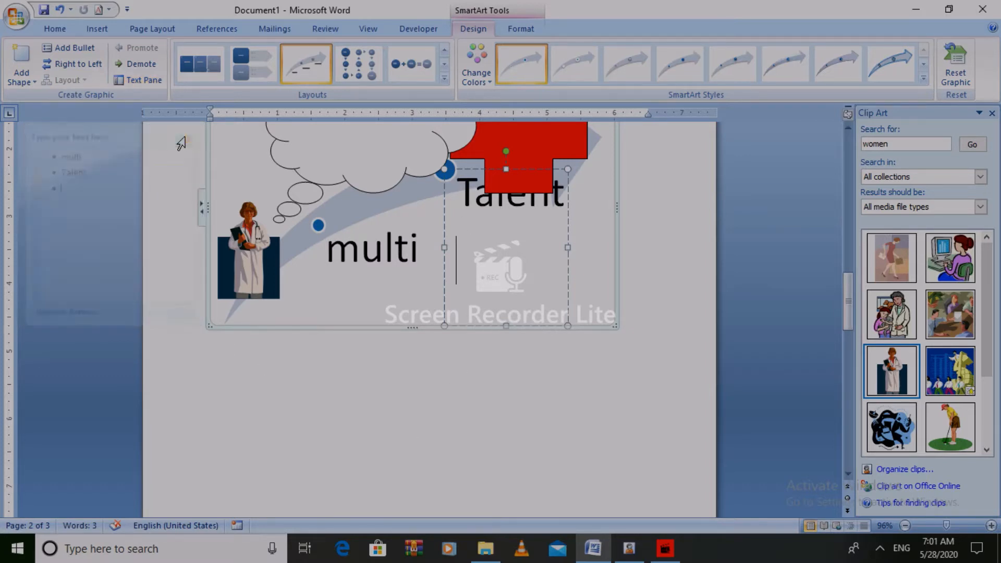
click(612, 446)
drag(854, 294, 827, 281)
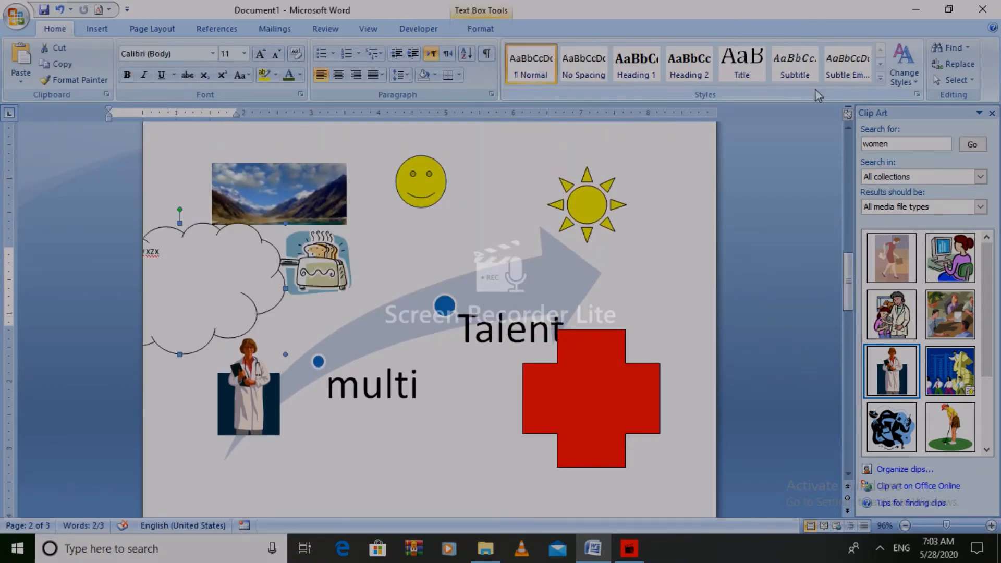